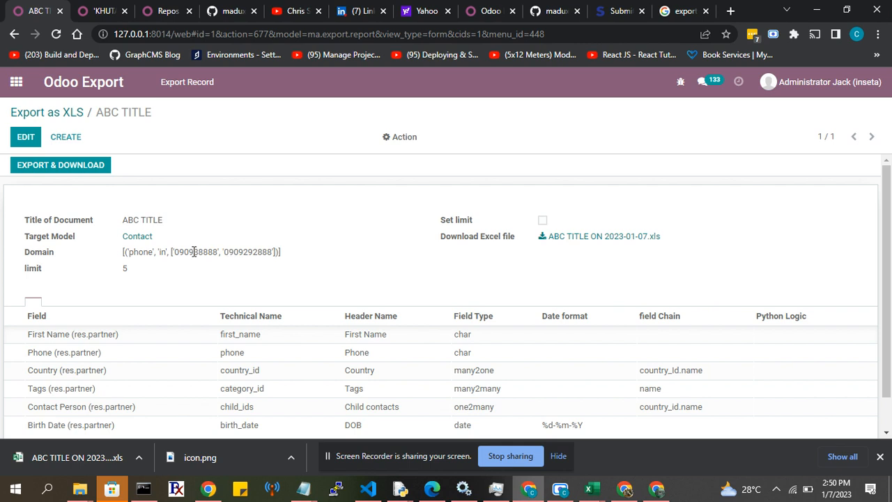
Open the ABC TITLE export record for editing, and cut the phone condition from the Domain and paste it back.
left_click(22, 142)
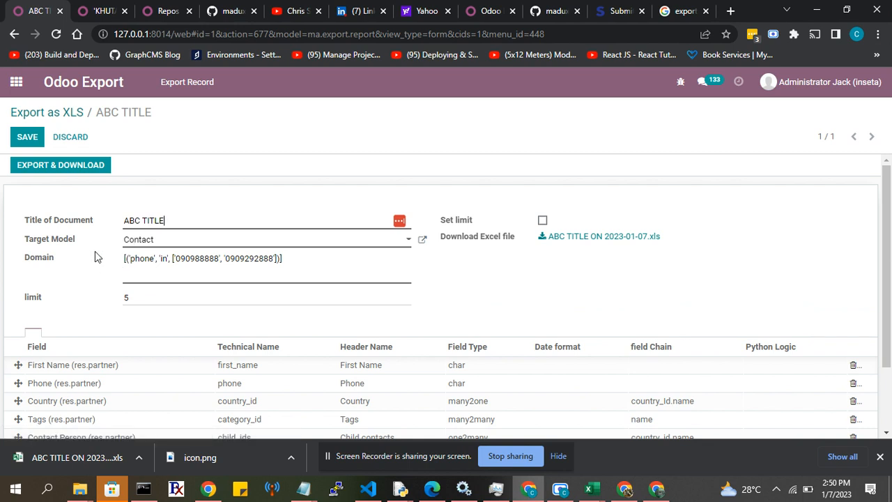
scroll(95, 251, "down", 1)
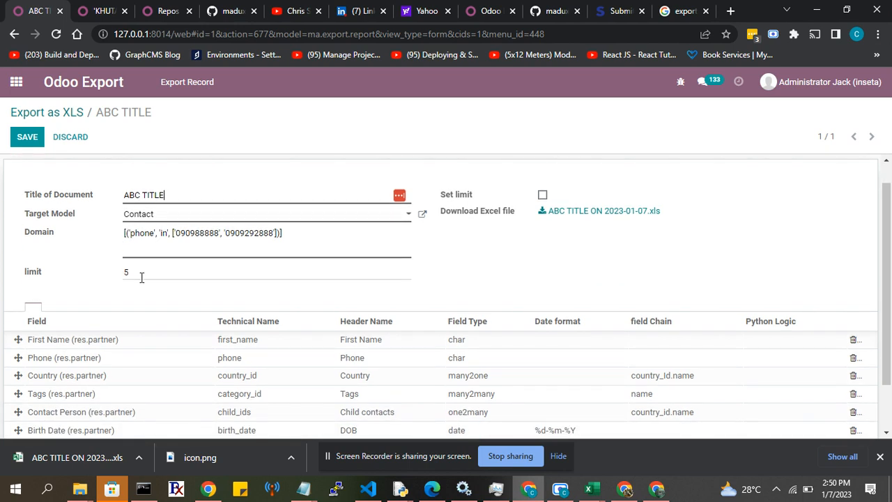
left_click_drag(142, 277, 121, 280)
left_click_drag(281, 234, 125, 233)
key("ctrl+c")
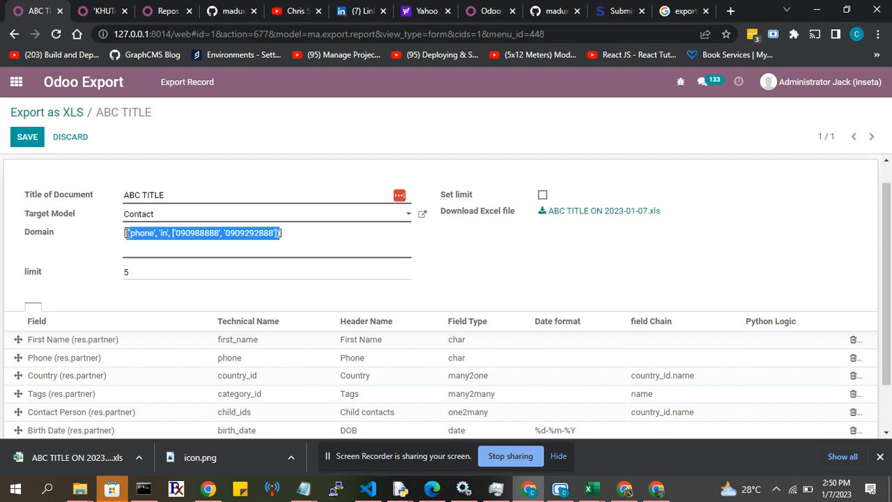
key("BackSpace")
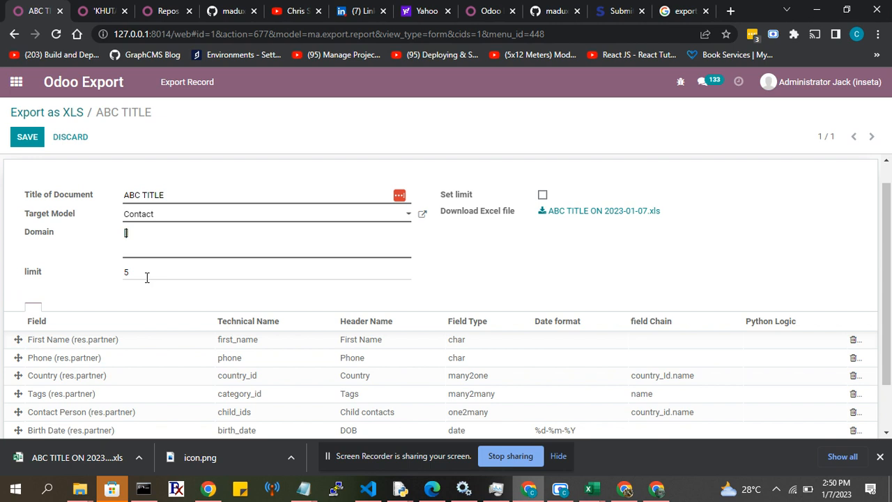
left_click(127, 232)
key("ctrl+v")
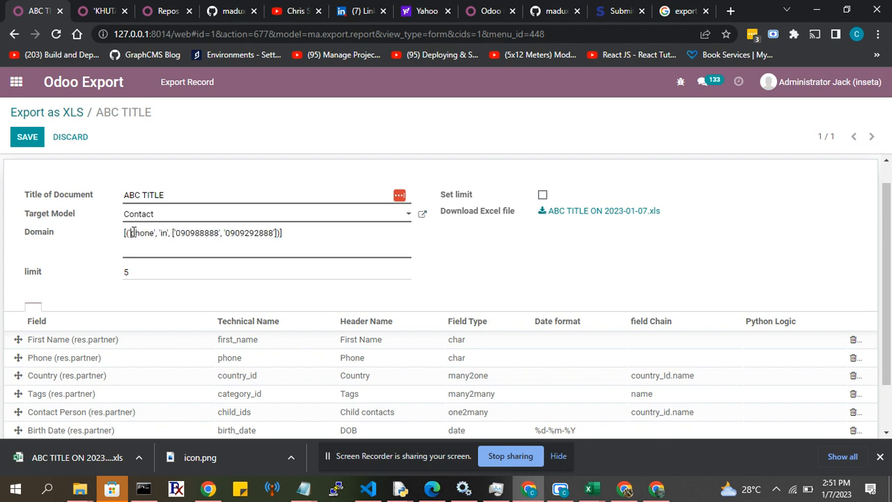
left_click_drag(128, 233, 158, 232)
left_click(158, 219)
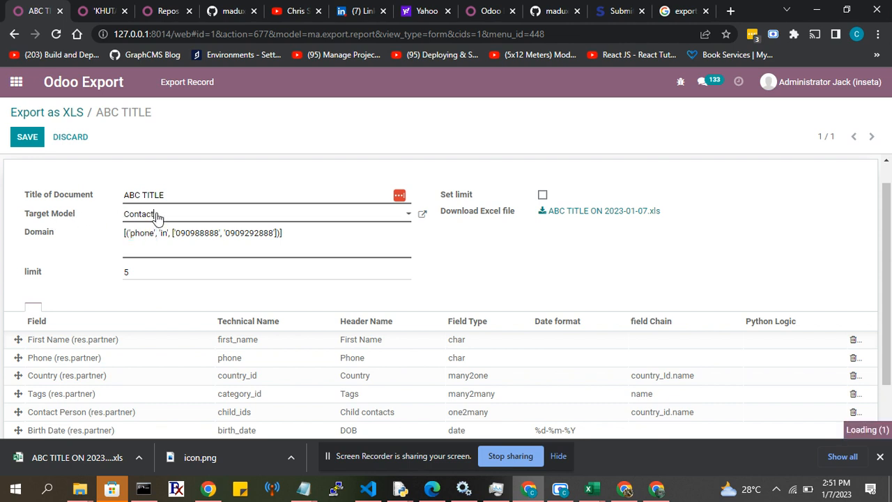
left_click(151, 319)
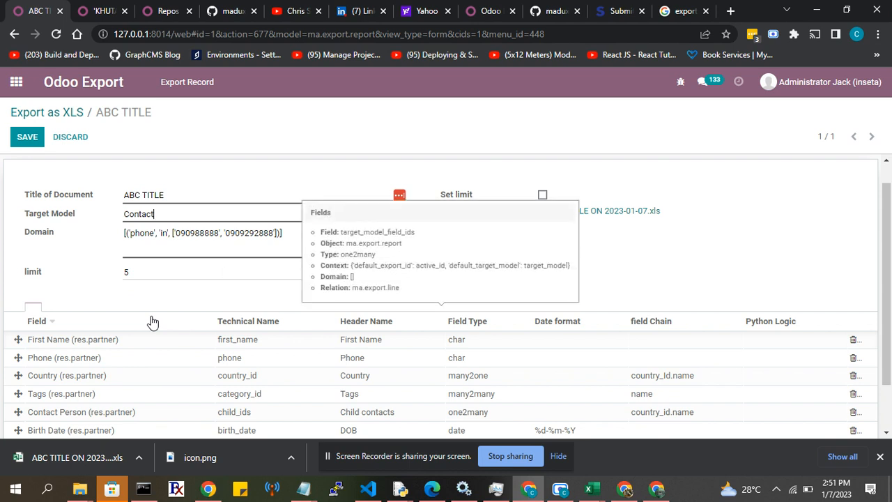
Replace the field in the Domain condition with first_name.
double_click(139, 233)
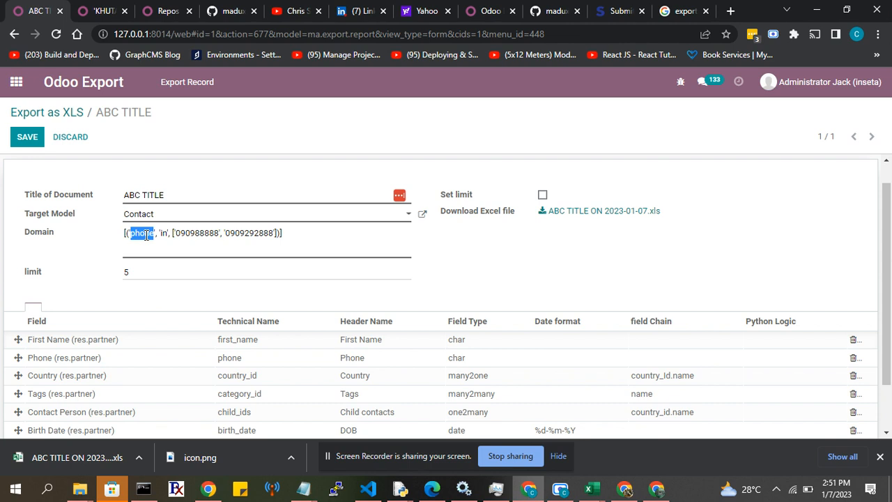
key("BackSpace")
type("name")
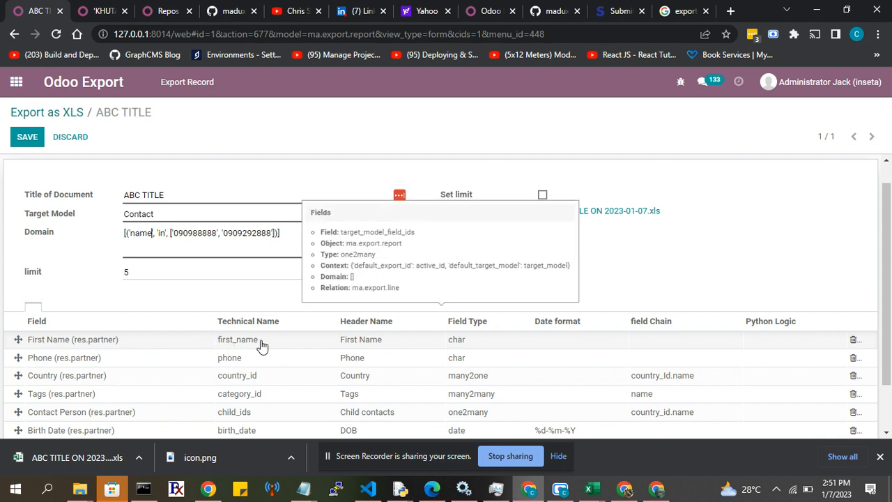
scroll(255, 340, "down", 1)
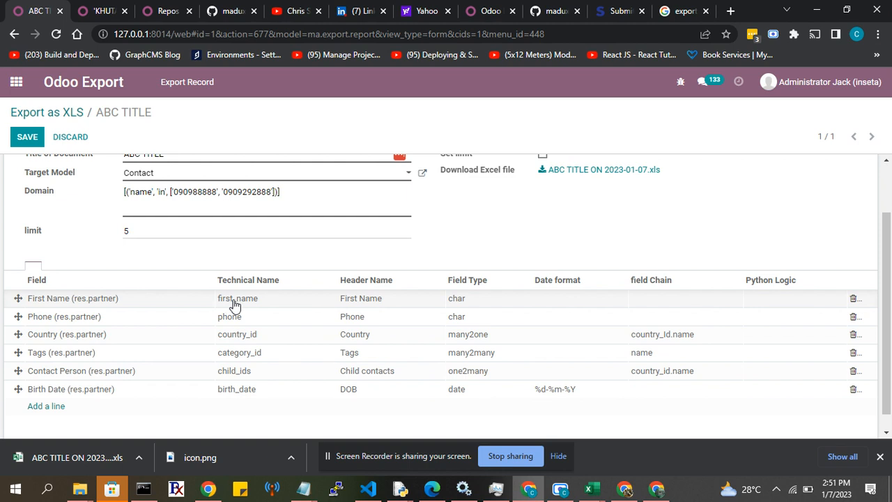
left_click(130, 196)
type("first")
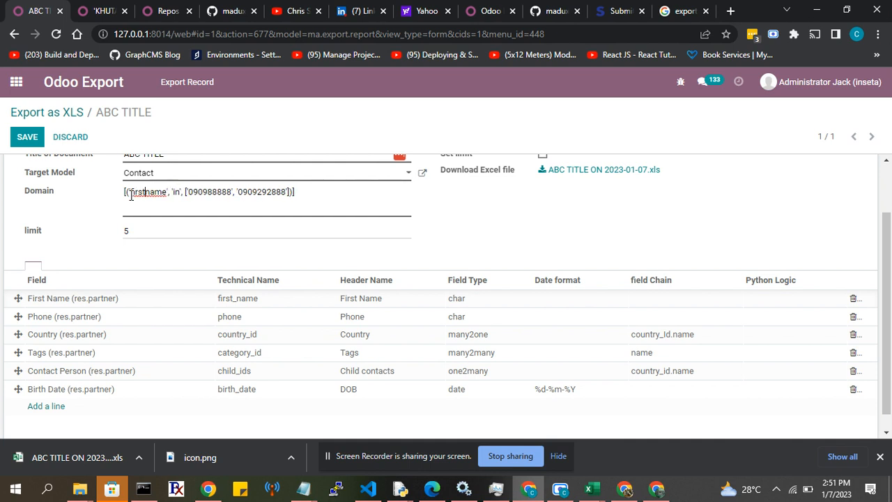
type("_")
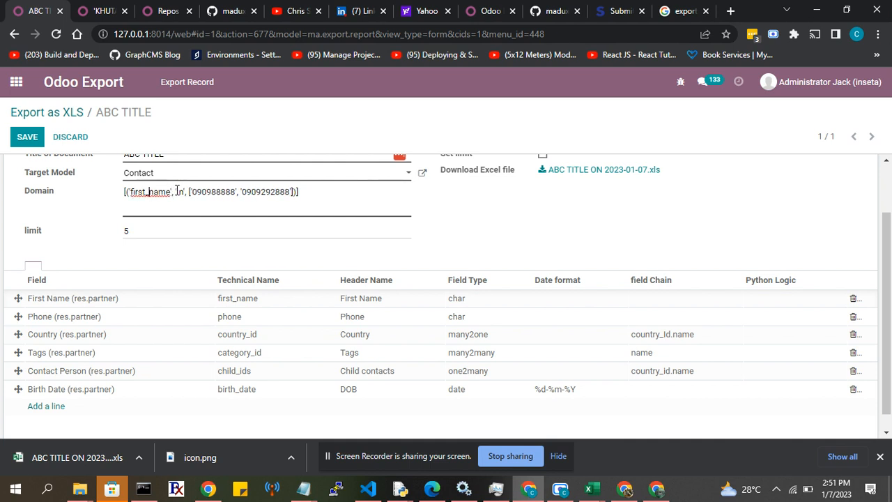
Set the comparison operator in the Domain condition to '='.
double_click(179, 192)
type("=")
key("BackSpace")
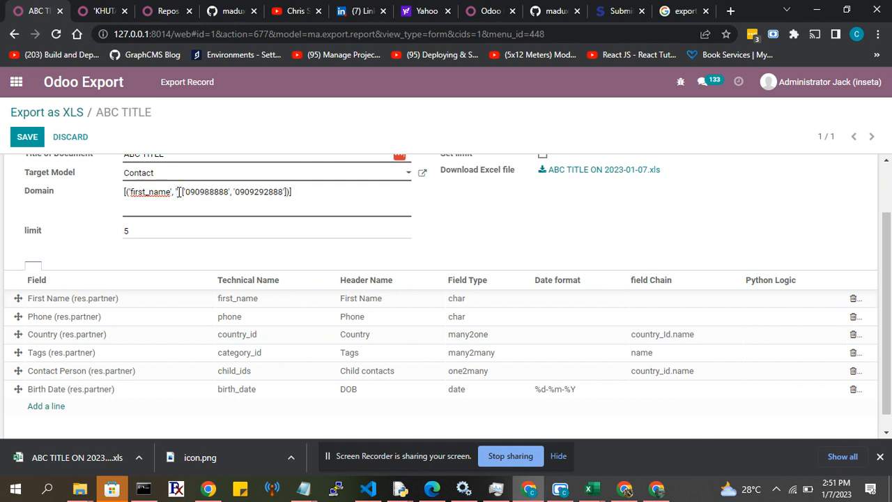
type("in")
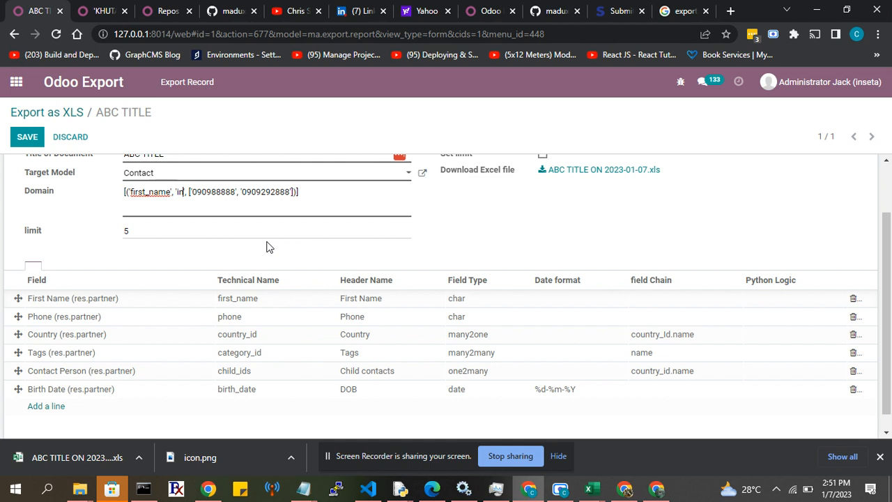
key("BackSpace")
key("BackSpace")
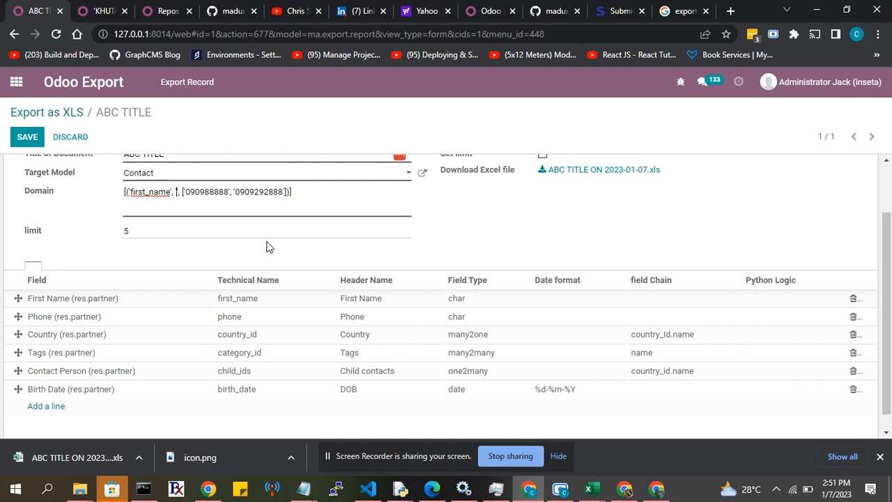
type("=")
Replace the two Domain list values with 'Hu' and 'So' and set the operator back to 'in'.
double_click(195, 192)
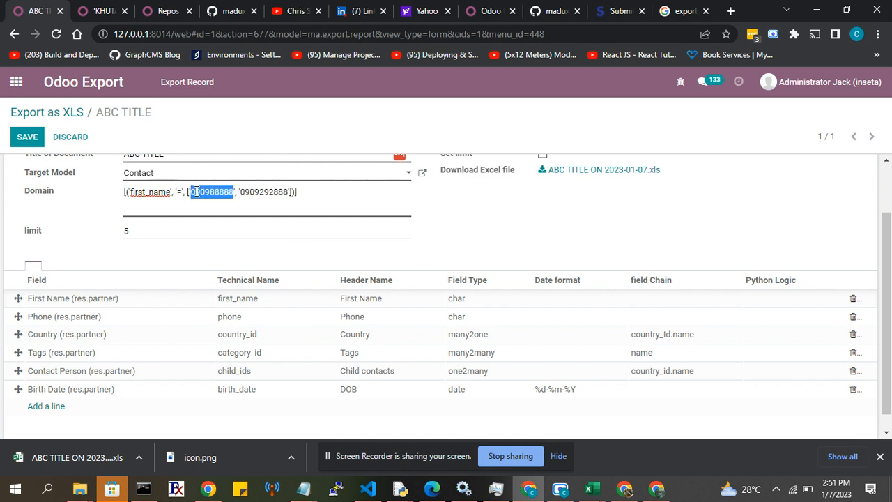
type("Hi")
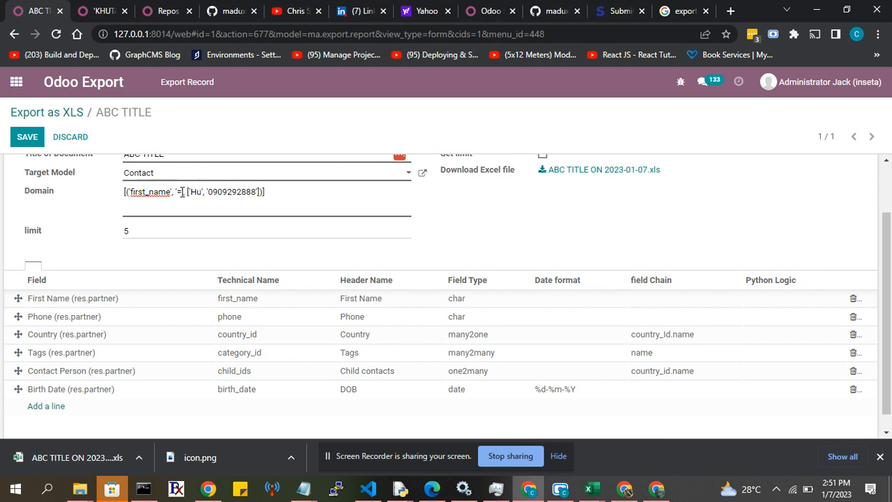
key("BackSpace")
type("in")
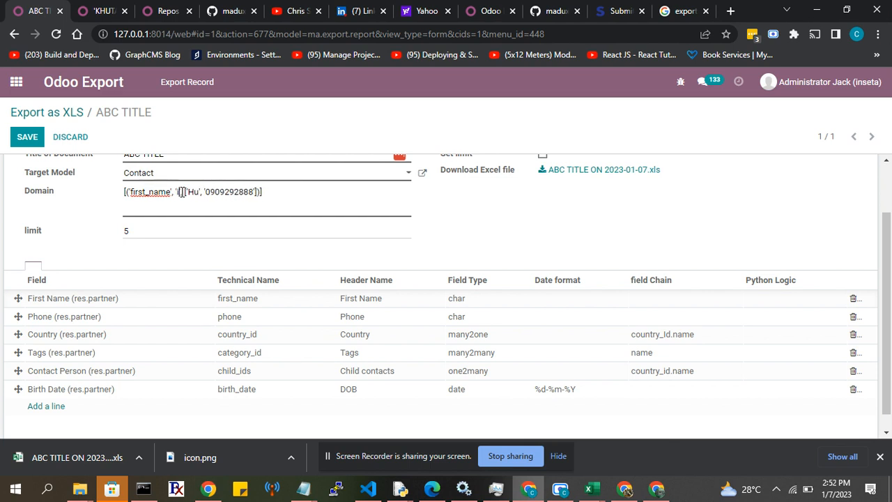
double_click(218, 191)
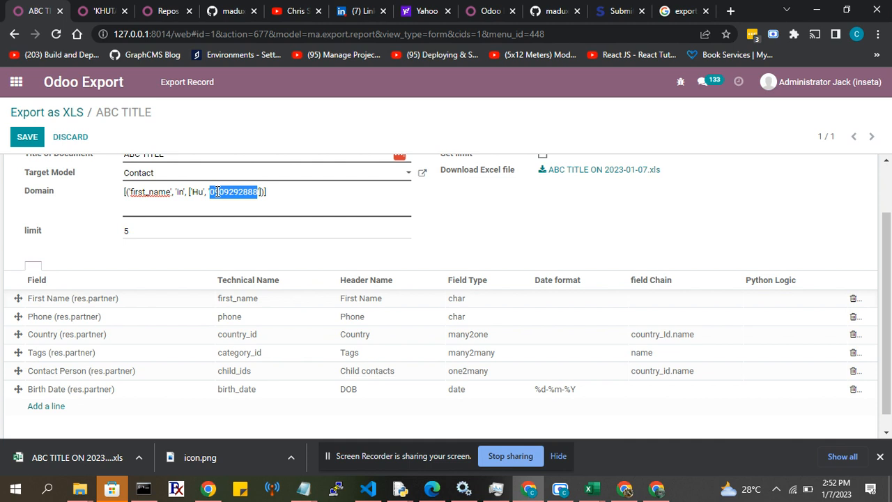
type("S")
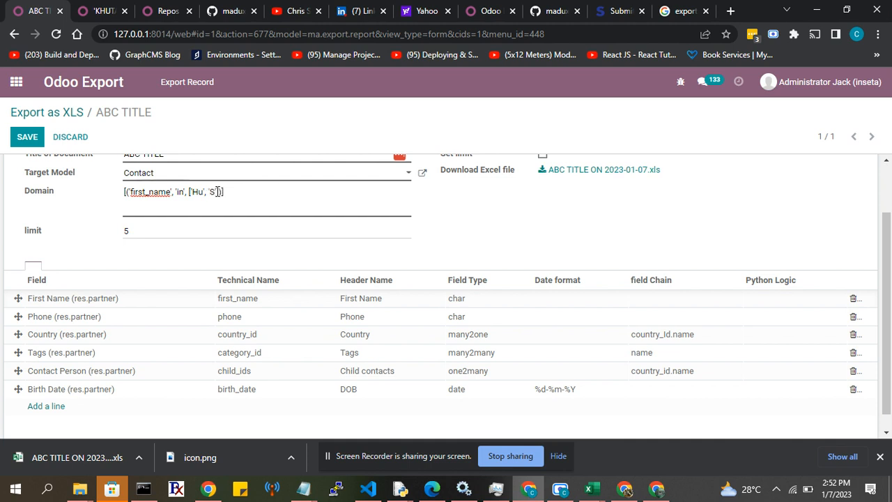
type("o")
left_click_drag(189, 194, 227, 193)
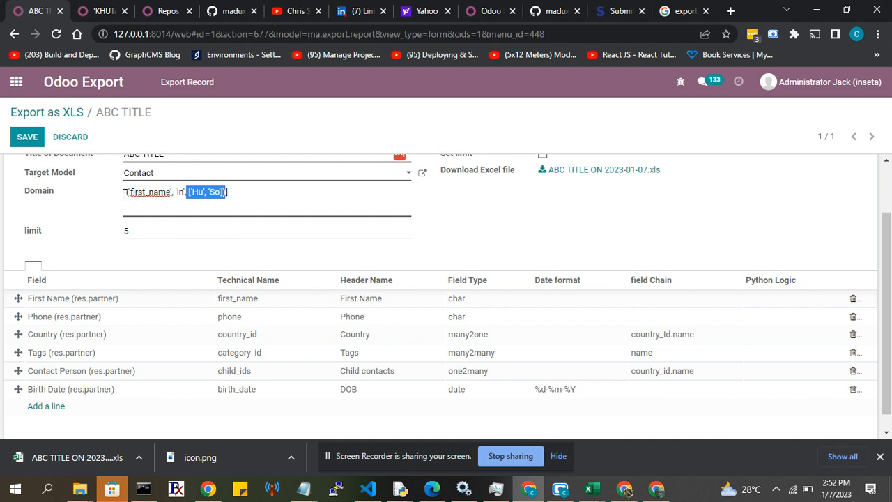
left_click(239, 188)
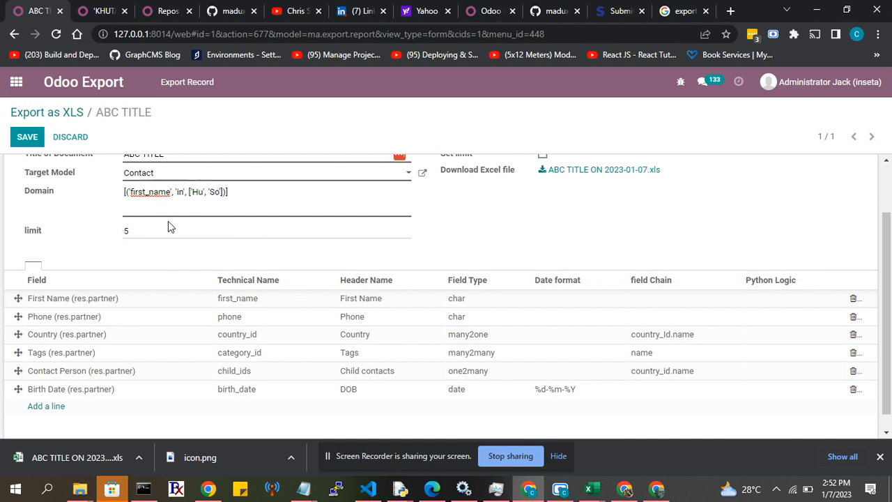
Replace the whole Domain expression with the previously cut phone 'in' condition.
scroll(168, 221, "up", 2)
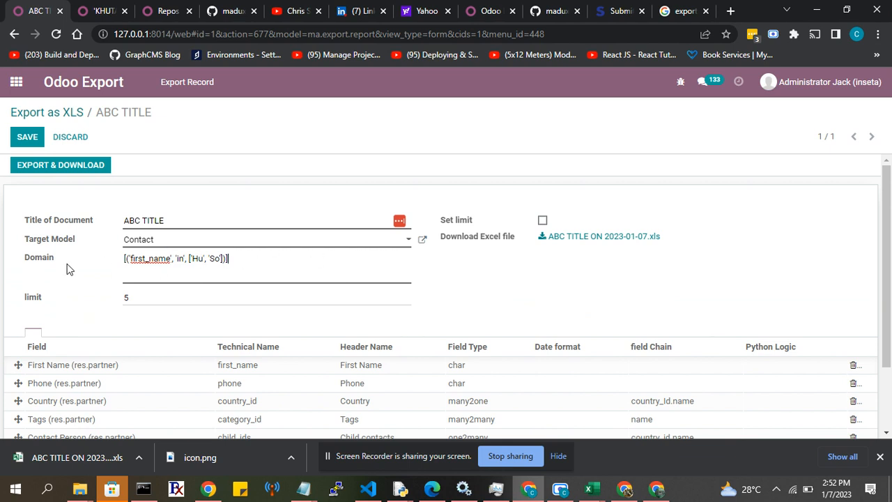
left_click_drag(124, 258, 274, 255)
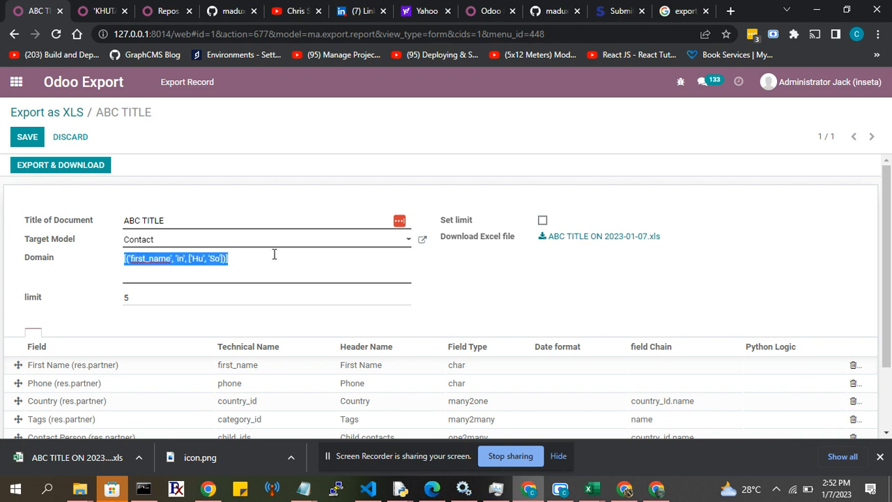
key("ctrl+v")
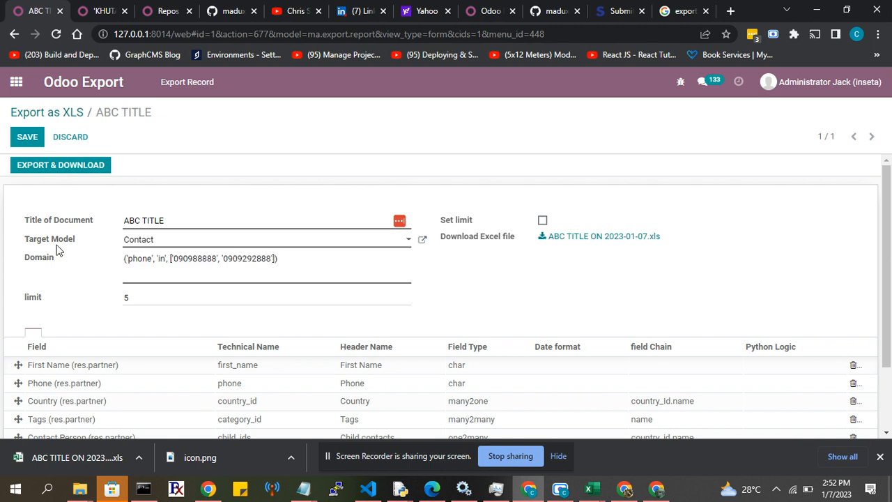
double_click(135, 261)
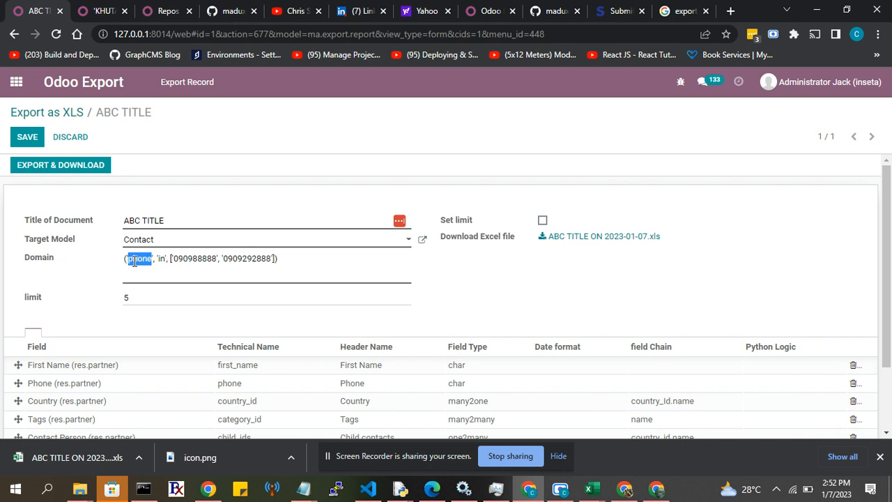
double_click(189, 260)
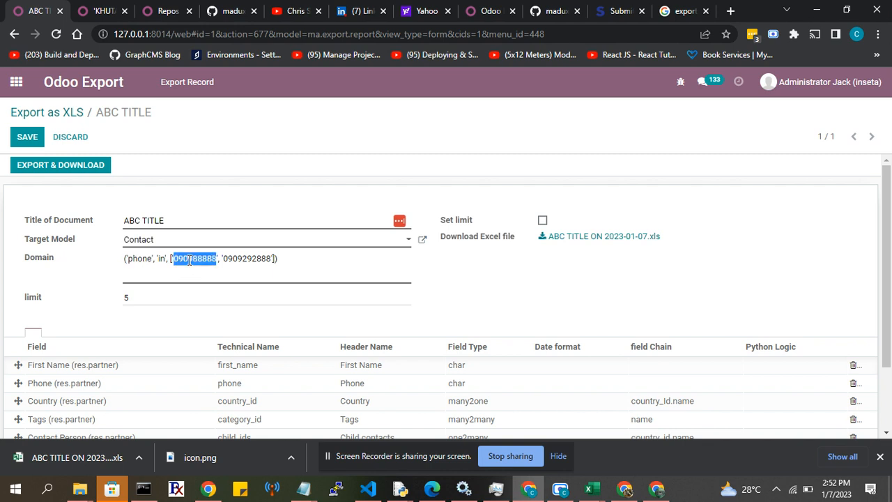
left_click(271, 259)
Switch to the Contacts browser tab, open the 'KHUTAKHU TRADING company contact, dismiss the LastPass prompt and check the phone number.
left_click(102, 10)
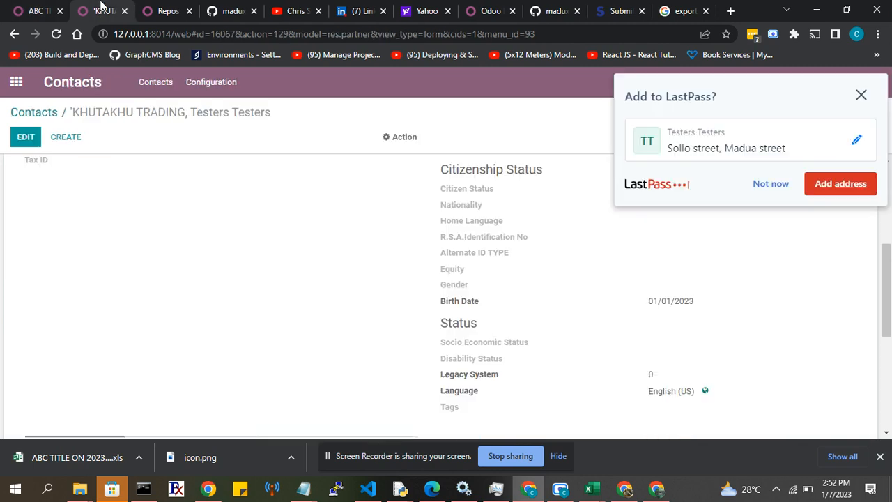
left_click(38, 113)
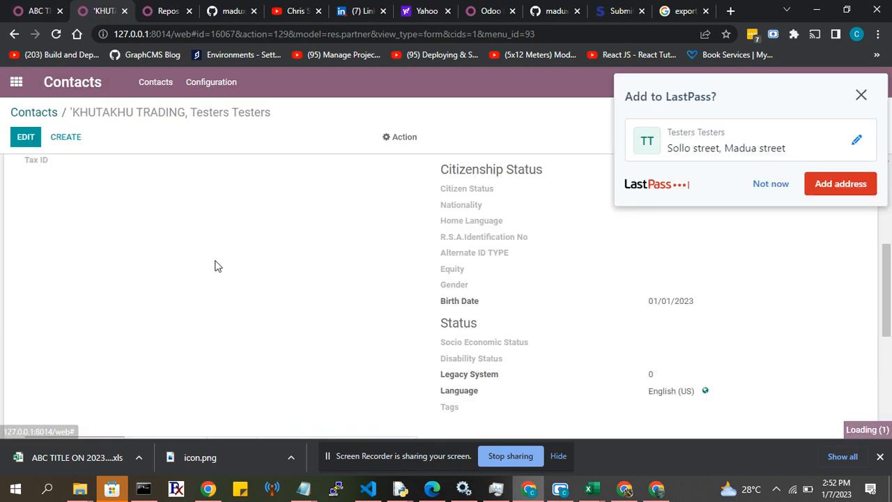
left_click(44, 194)
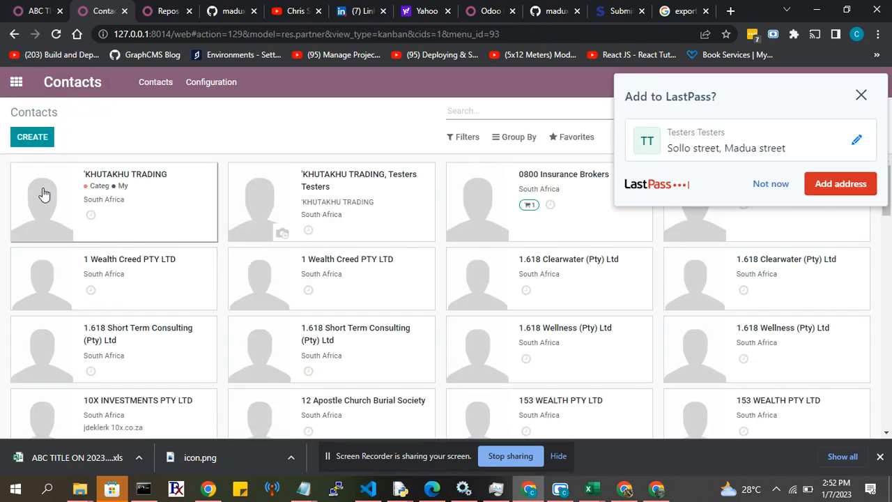
left_click(861, 95)
scroll(663, 253, "up", 4)
scroll(663, 253, "up", 1)
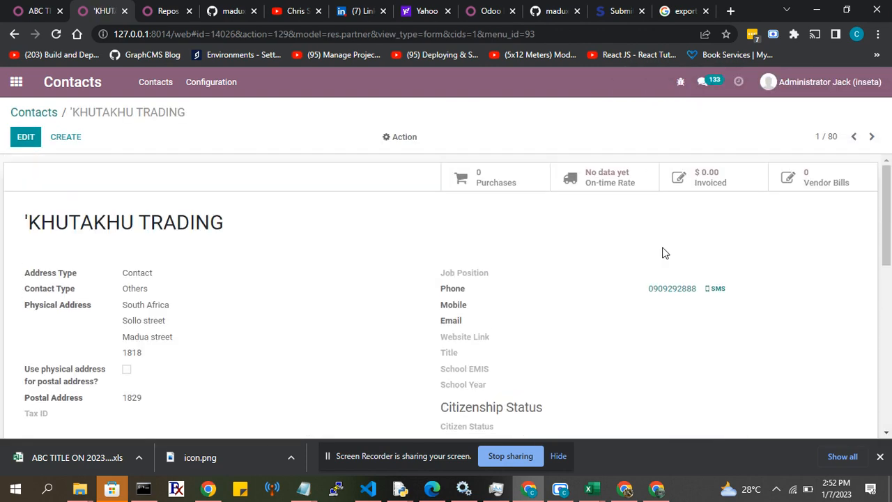
Check the phone number of the second contact, the one linked to 'KHUTAKHU TRADING, and return to the contact list.
left_click(42, 114)
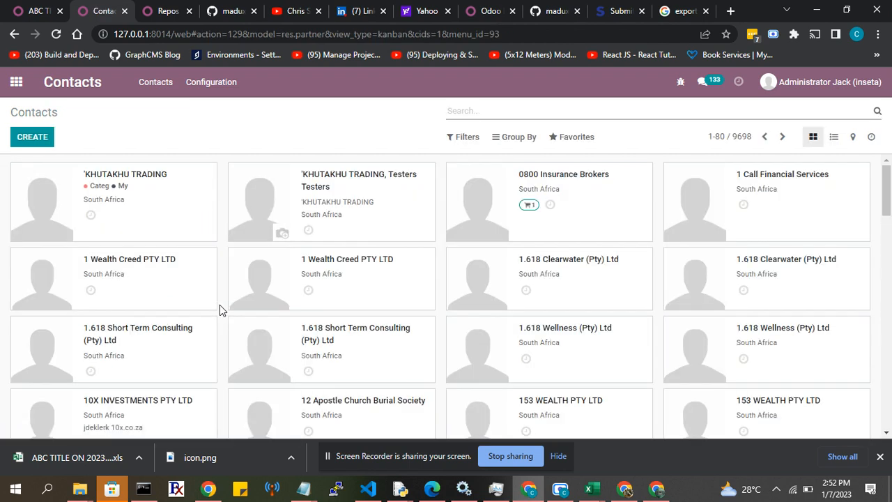
left_click(360, 203)
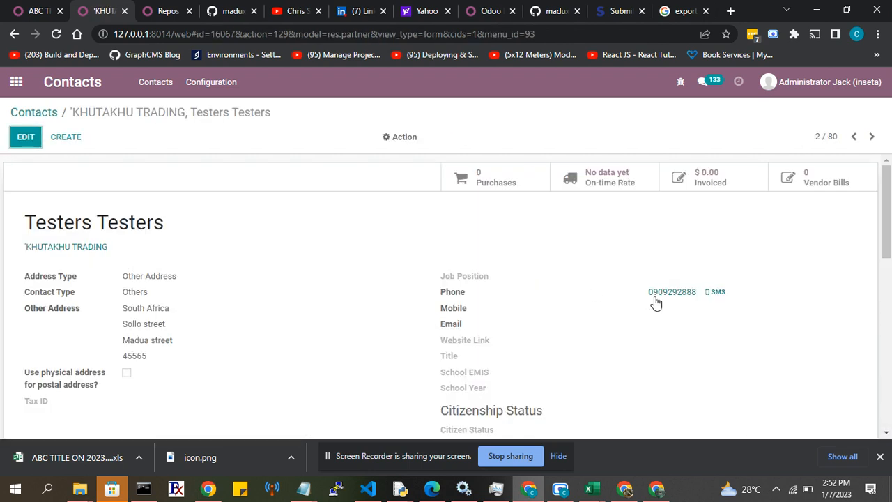
left_click(21, 114)
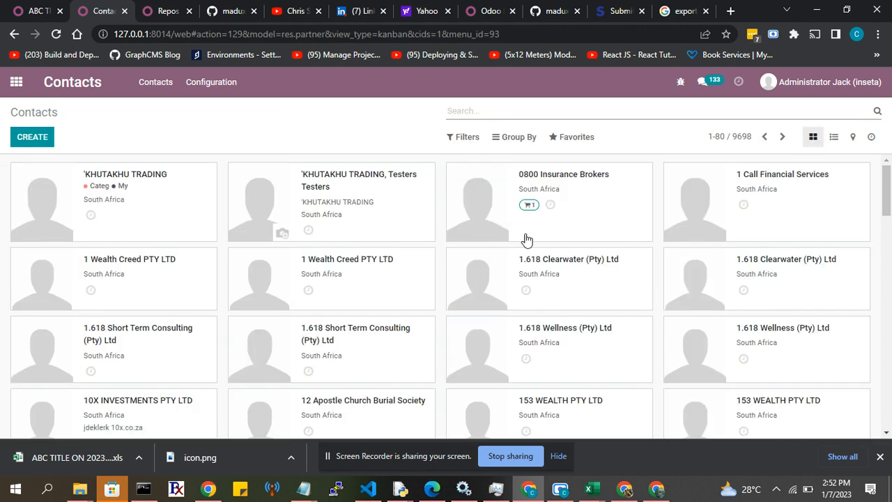
Open the 0800 Insurance Brokers contact and select its whole phone number.
left_click(495, 213)
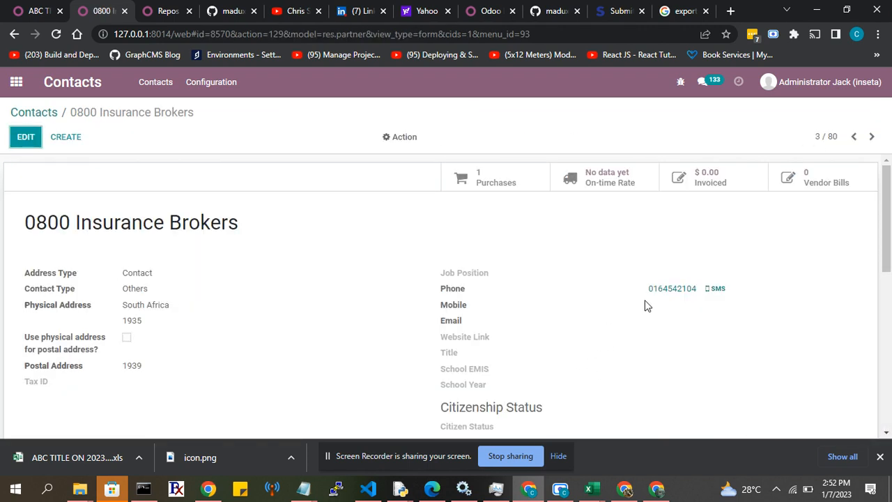
left_click_drag(656, 292, 688, 289)
left_click_drag(645, 291, 691, 286)
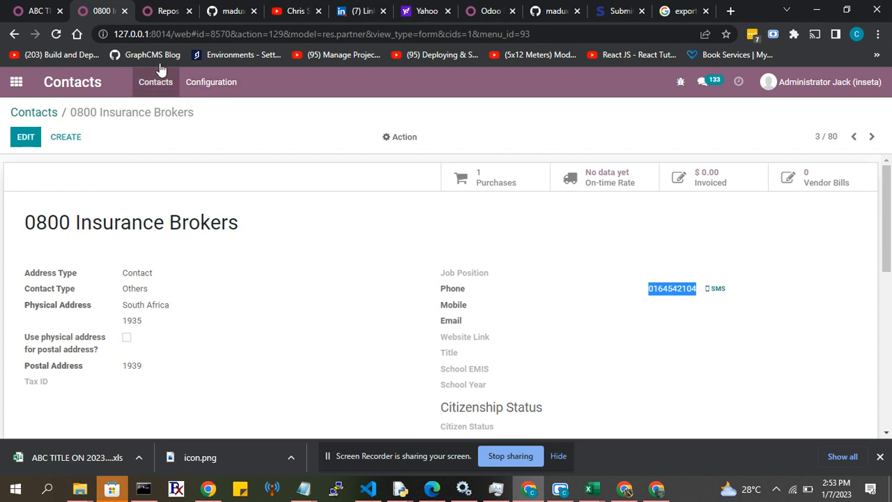
left_click(36, 12)
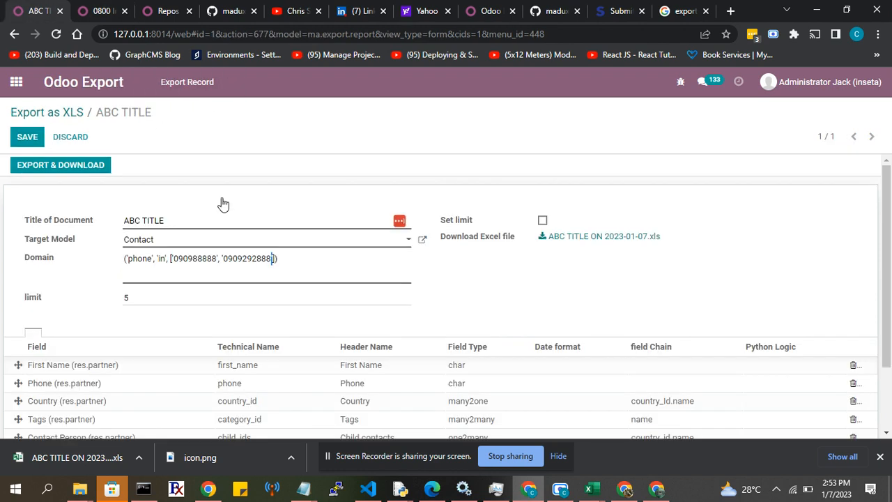
left_click(271, 258)
left_click_drag(124, 276, 281, 261)
type("'")
Switch to the ABC TITLE ON 2023-01-07 (1).xls workbook in Excel, widen the First name, Country and Child contacts columns and examine the Dob column.
scroll(163, 330, "down", 2)
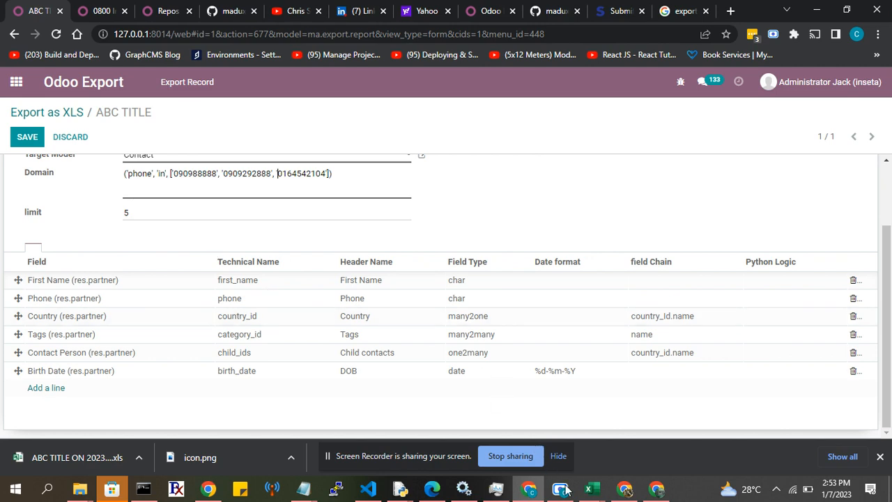
mouse_move(588, 489)
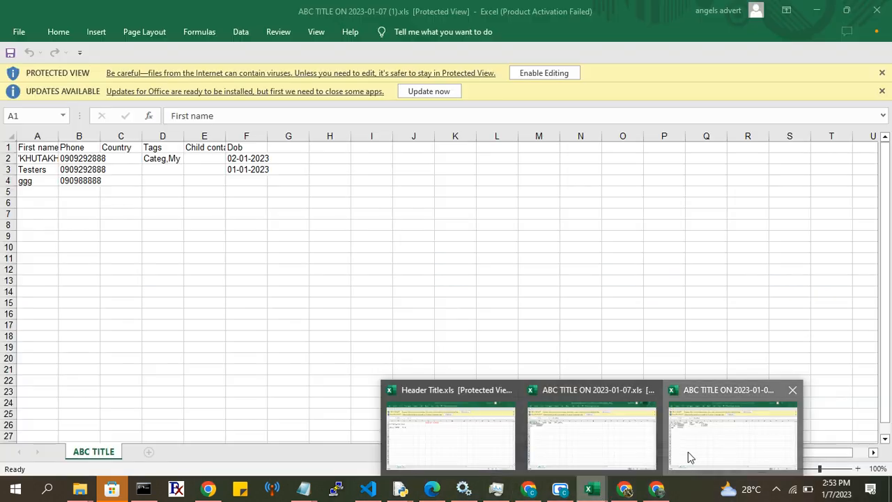
left_click(688, 452)
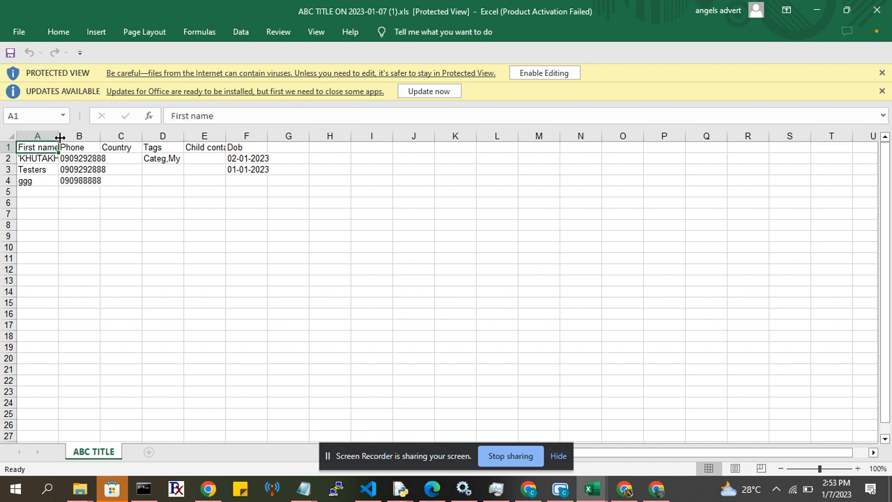
left_click_drag(60, 137, 106, 137)
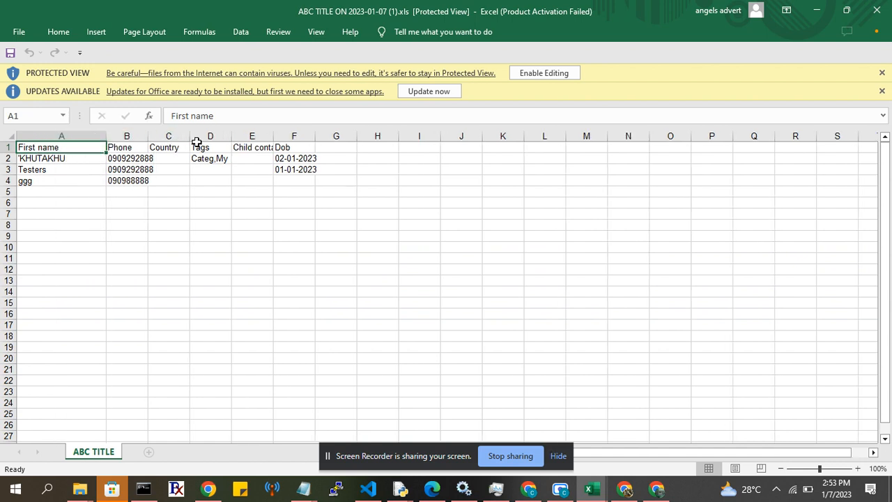
left_click_drag(190, 137, 228, 138)
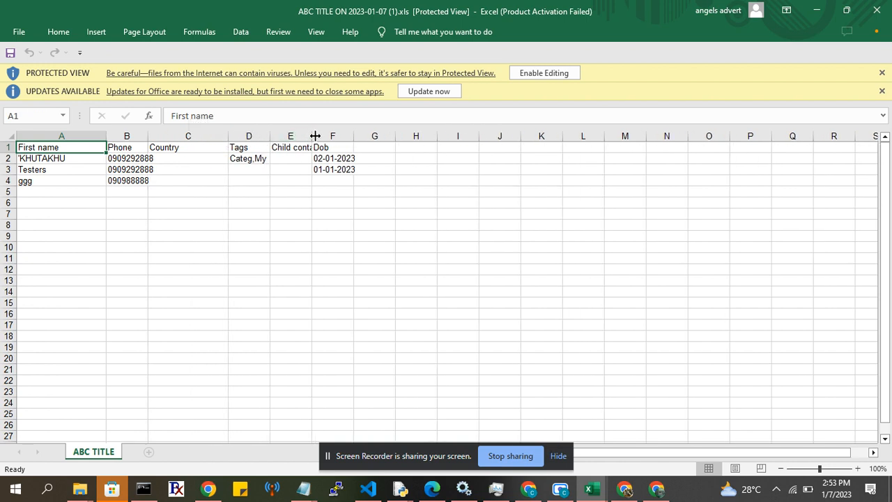
left_click_drag(315, 136, 471, 137)
left_click(382, 136)
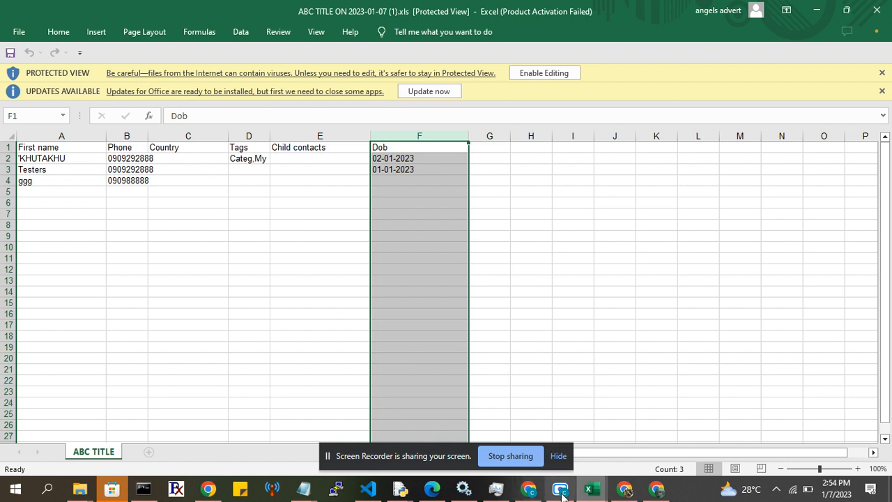
Switch back to the browser's export record, add an empty field line and re-enter %d-%m-%Y as the Birth Date line's date format.
left_click(528, 491)
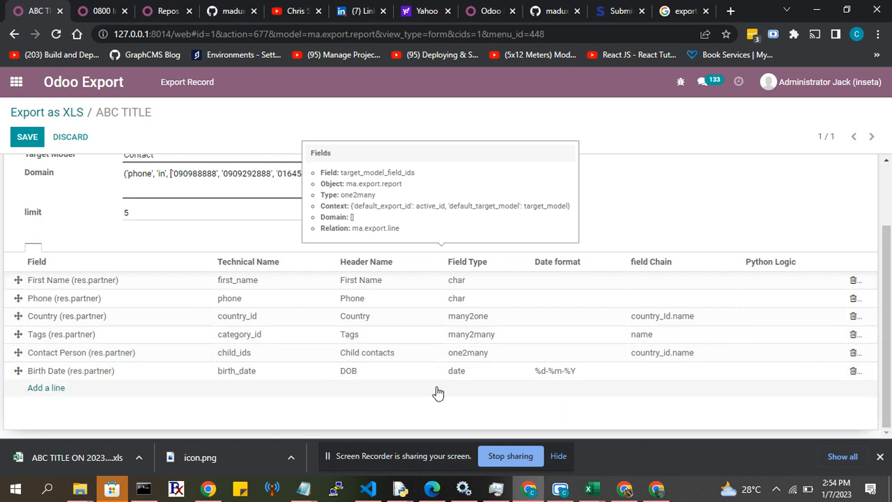
left_click(54, 388)
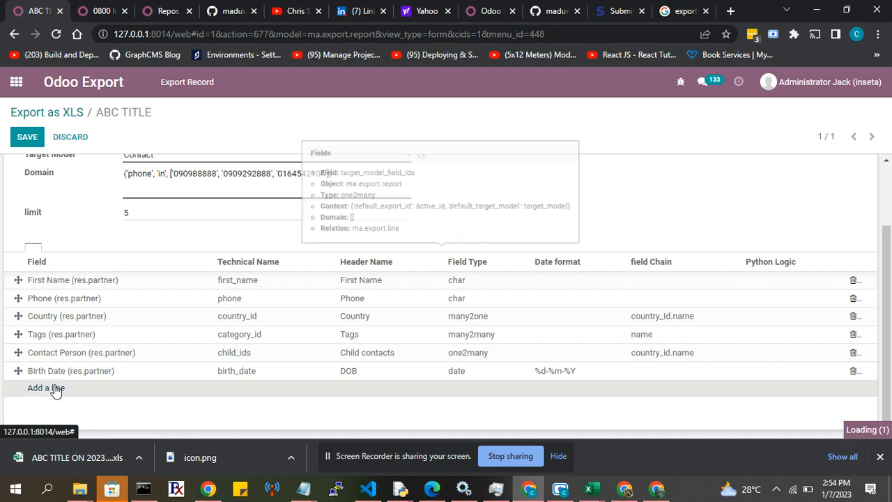
left_click(139, 393)
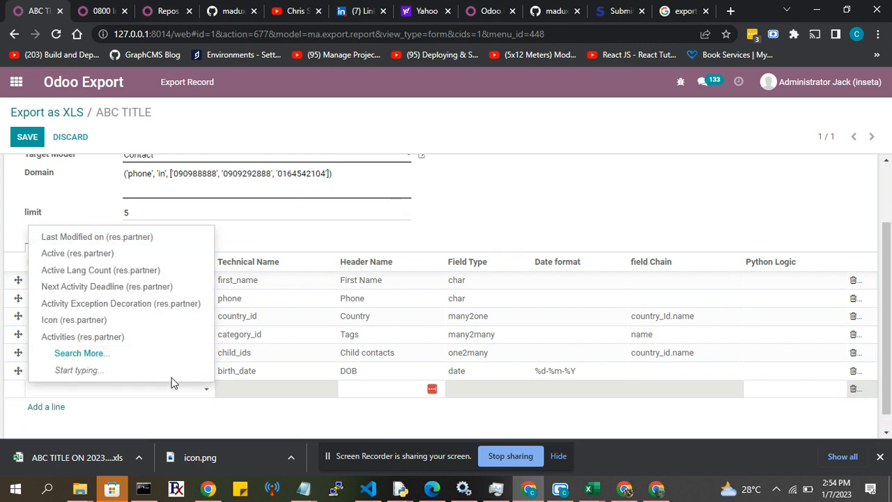
left_click(535, 375)
key("ctrl+c")
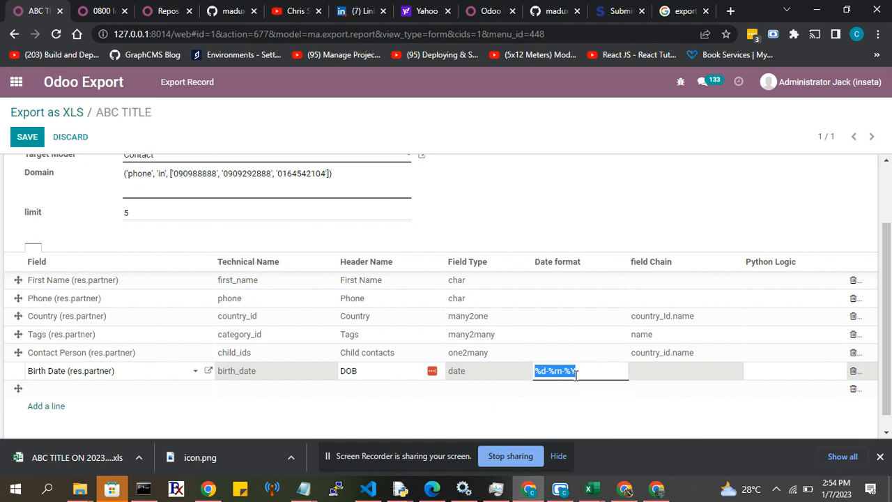
key("BackSpace")
key("ctrl+v")
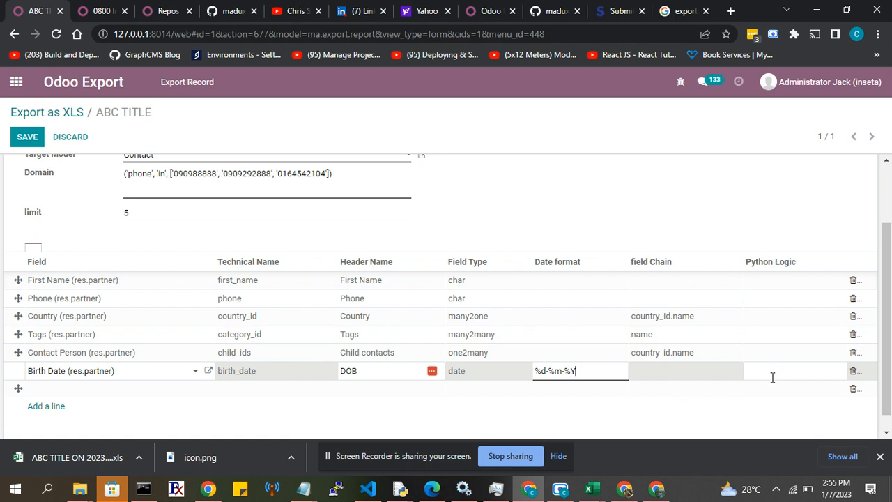
Copy the Contact Person line's field chain country_id.name into its Python Logic.
left_click(757, 353)
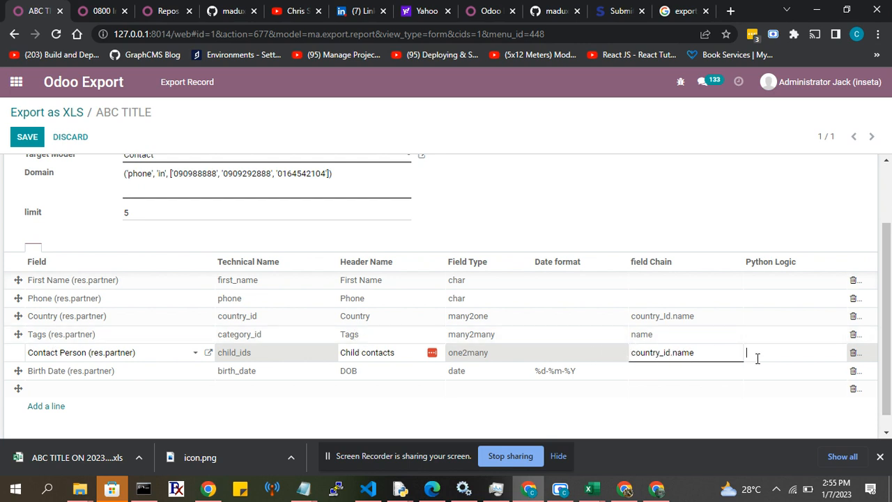
type("[(")
double_click(696, 353)
key("ctrl+c")
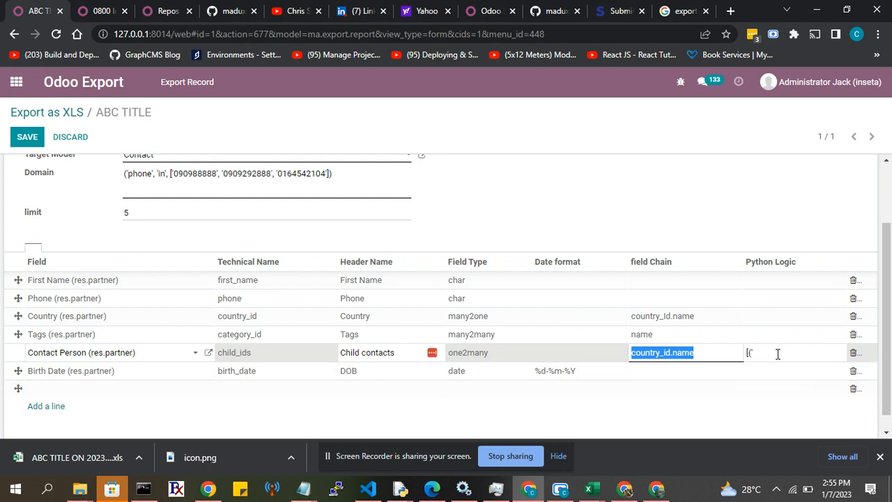
double_click(778, 354)
key("ctrl+v")
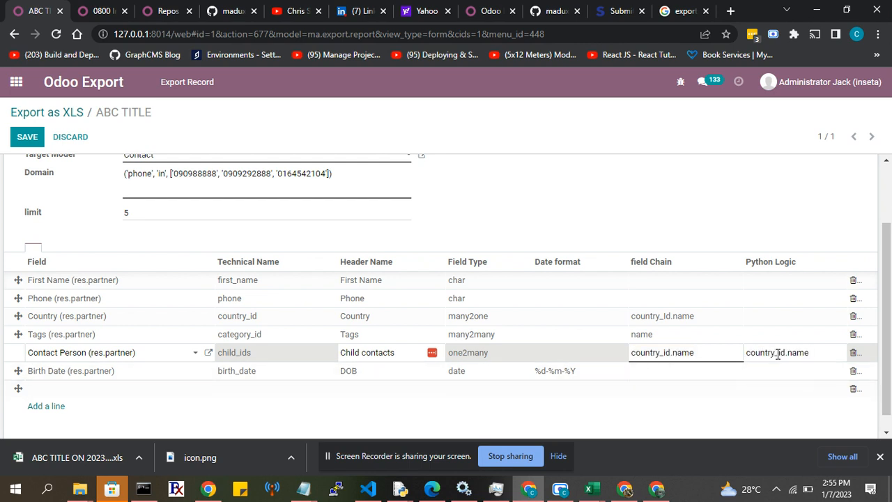
Continue the Contact Person line's Python Logic after country_id.name with ', '=', 'Nigeria')].
type("', '=")
type("'Niger")
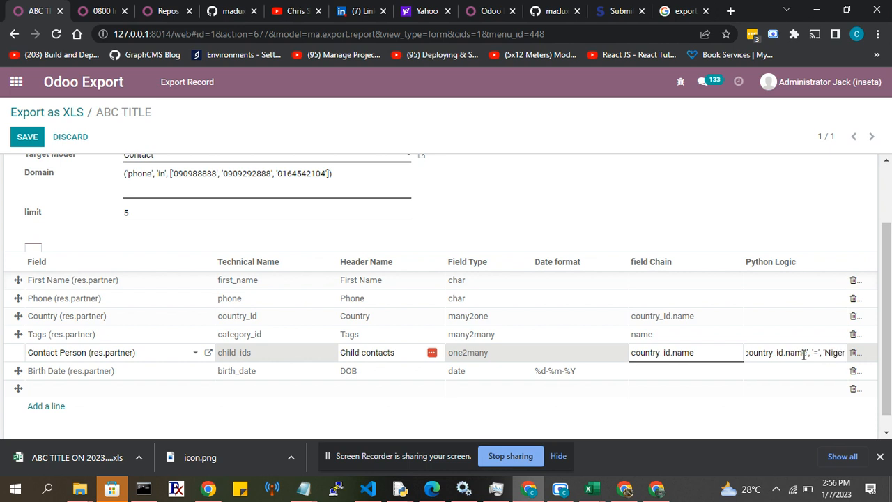
type("ia'")
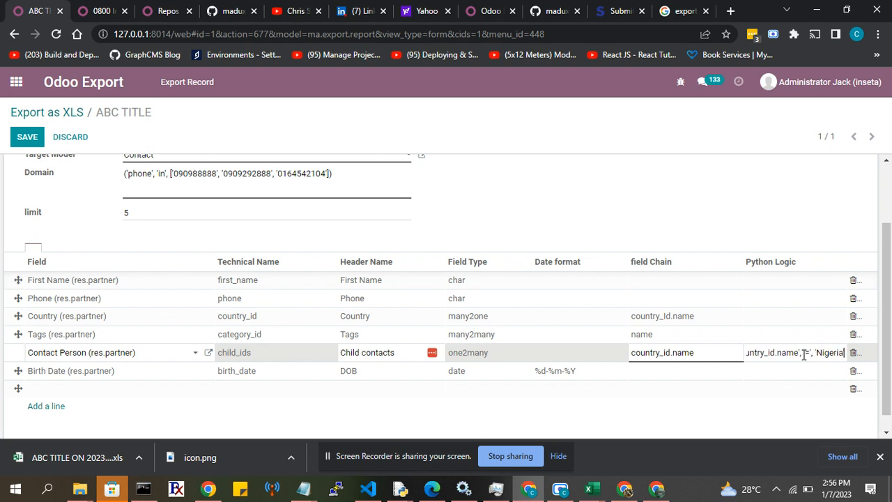
type(")]")
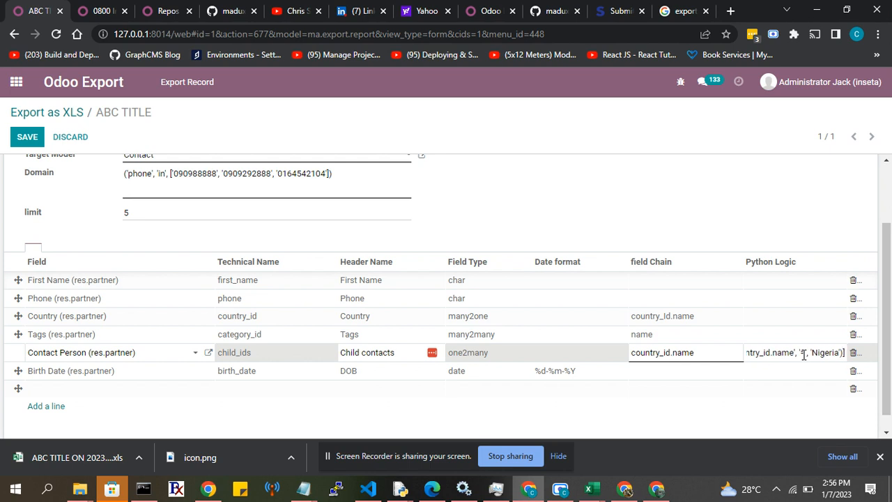
Insert the opening [(' at the start of the Contact Person line's Python Logic expression.
key("Left")
key("Left")
key("Left")
key("Left")
key("Left")
key("Left")
key("Left")
key("Left")
key("Left")
key("Left")
key("Left")
key("Left")
key("Left")
key("Left")
key("Left")
key("Left")
key("Left")
key("Left")
key("Left")
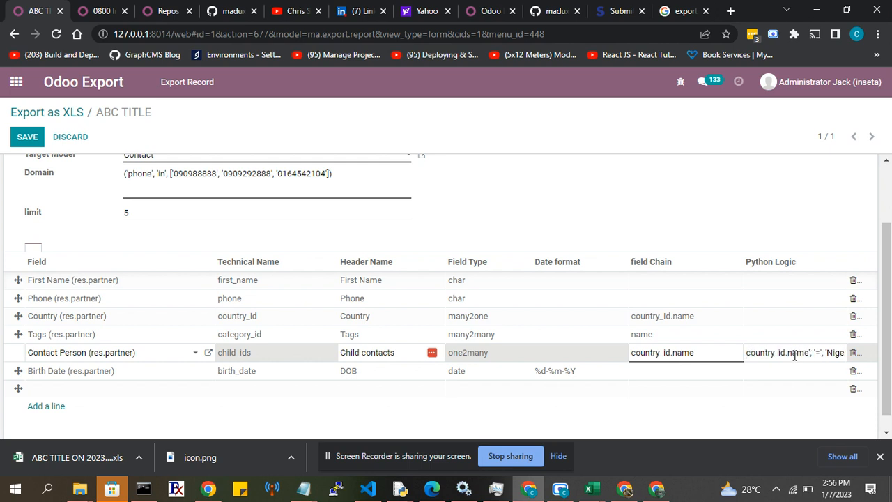
type("[")
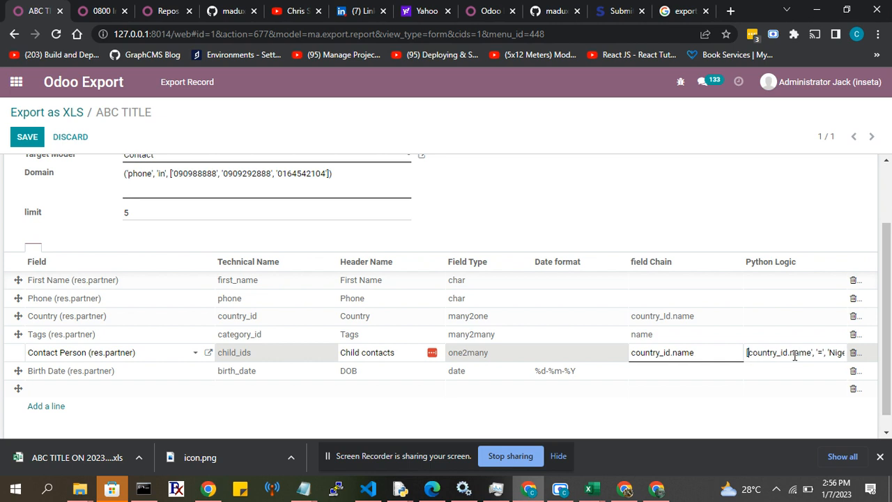
type("(")
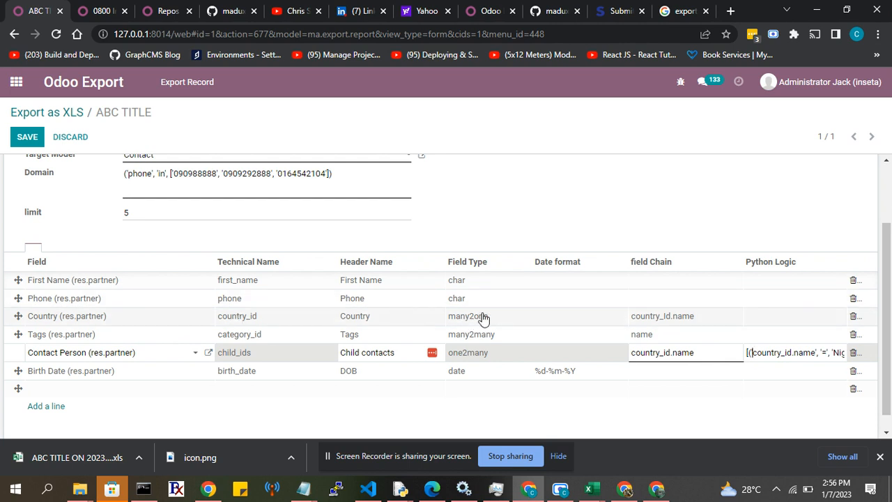
Open the Country line's field chain for editing, and put the 0800 Insurance Brokers contact in the Contacts browser tab into edit mode.
left_click(666, 317)
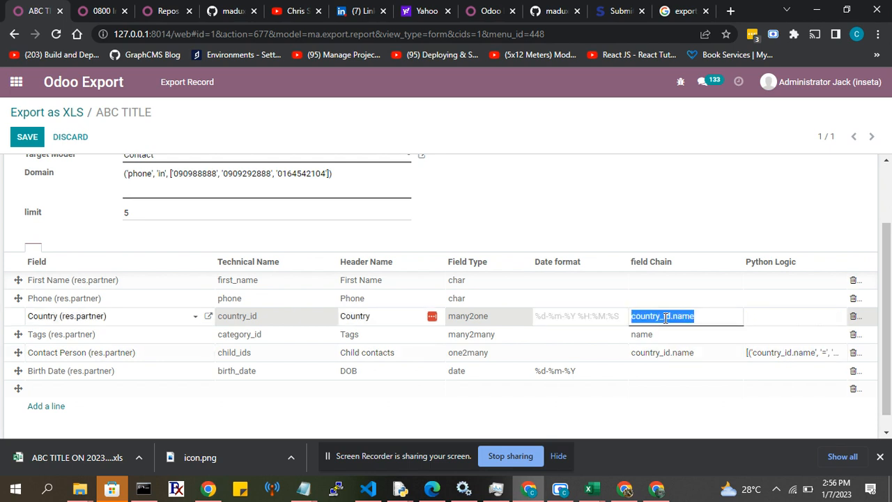
left_click(665, 317)
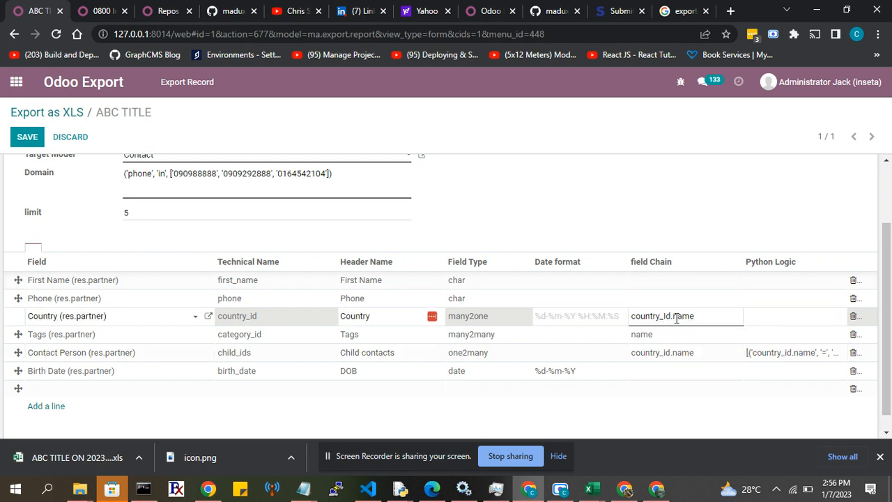
left_click(99, 14)
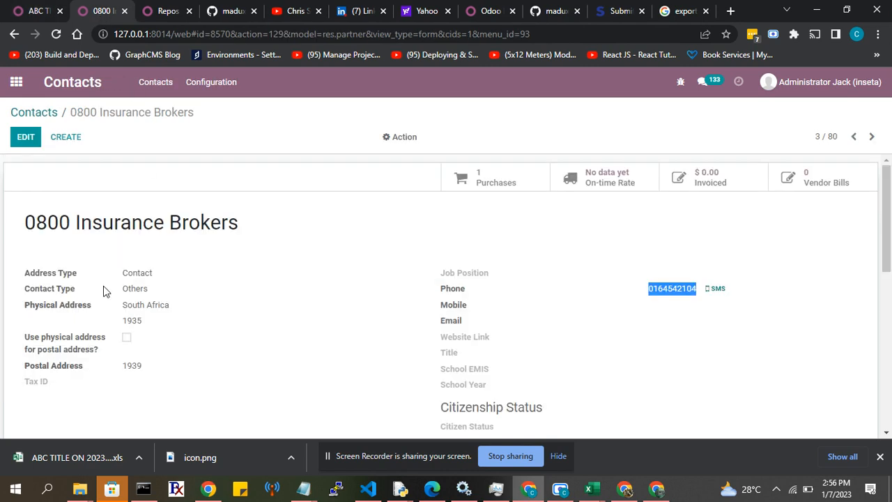
scroll(103, 292, "down", 4)
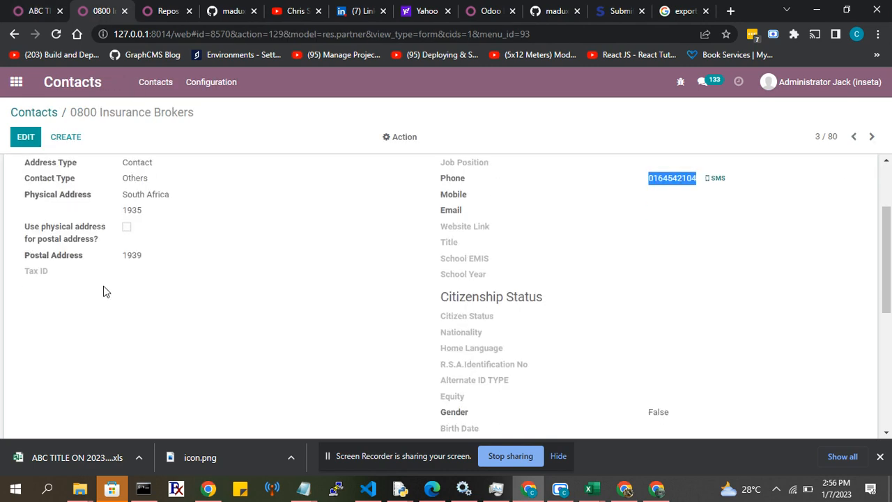
left_click(27, 144)
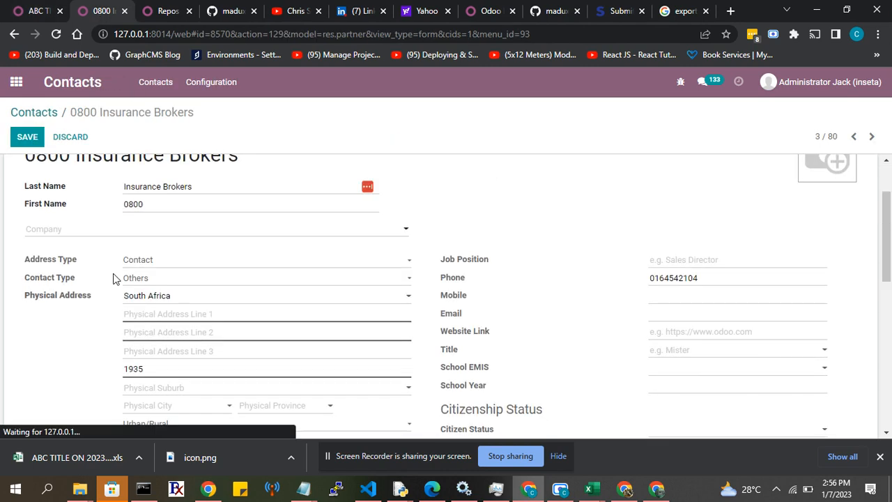
Set the 0800 Insurance Brokers contact's School EMIS to Never Attended School.
scroll(115, 279, "down", 2)
scroll(126, 331, "down", 3)
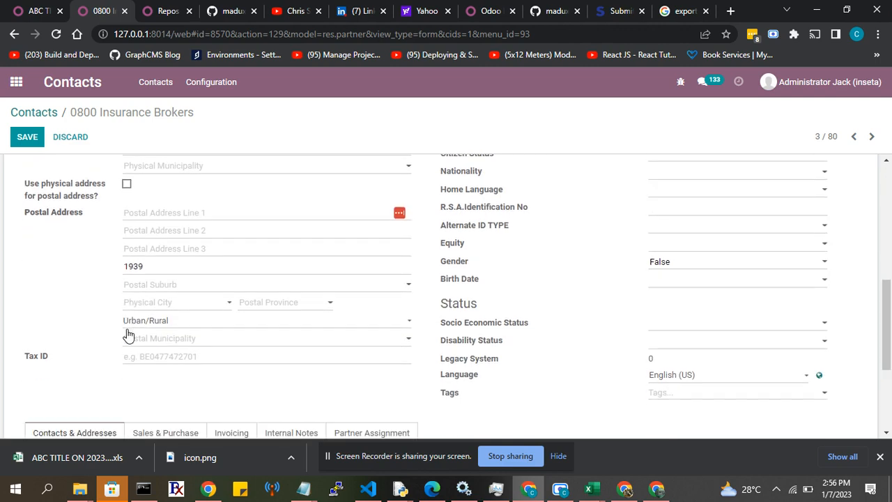
scroll(128, 333, "up", 2)
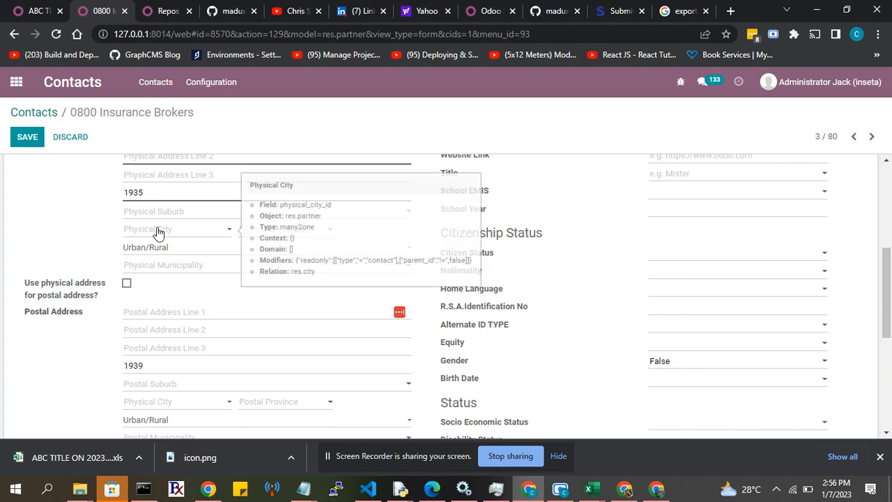
scroll(503, 235, "up", 1)
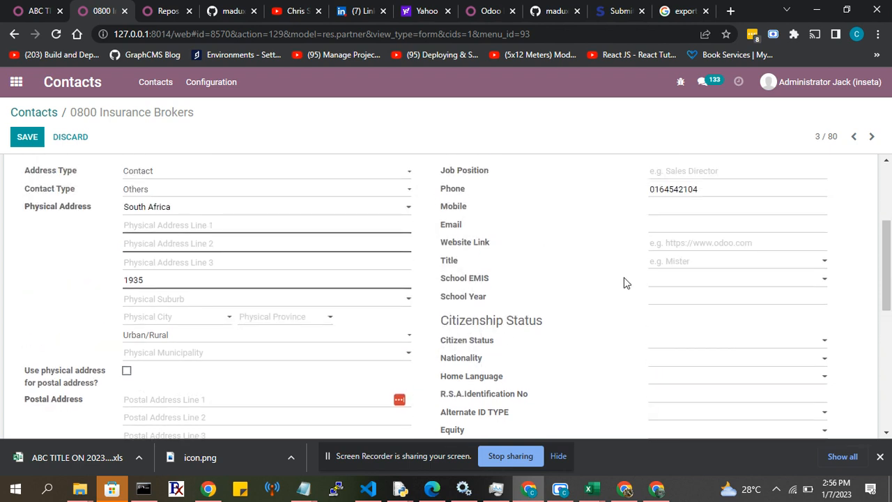
left_click(664, 285)
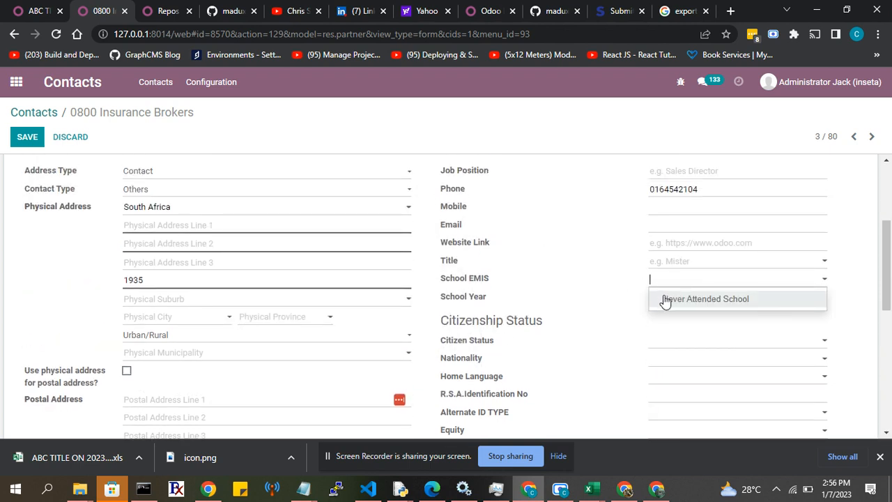
left_click(705, 298)
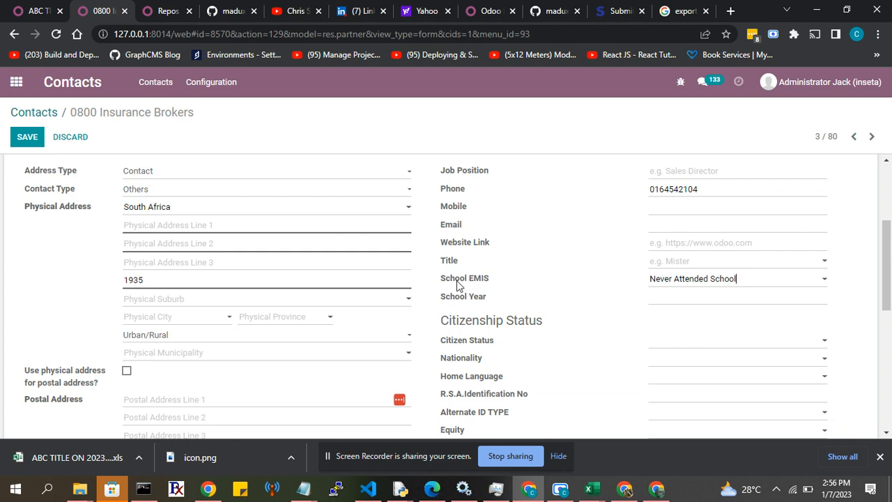
Check the School EMIS field's technical name on the contact, and replace country_Id with school_emis_id in the export's Country line field chain.
mouse_move(457, 286)
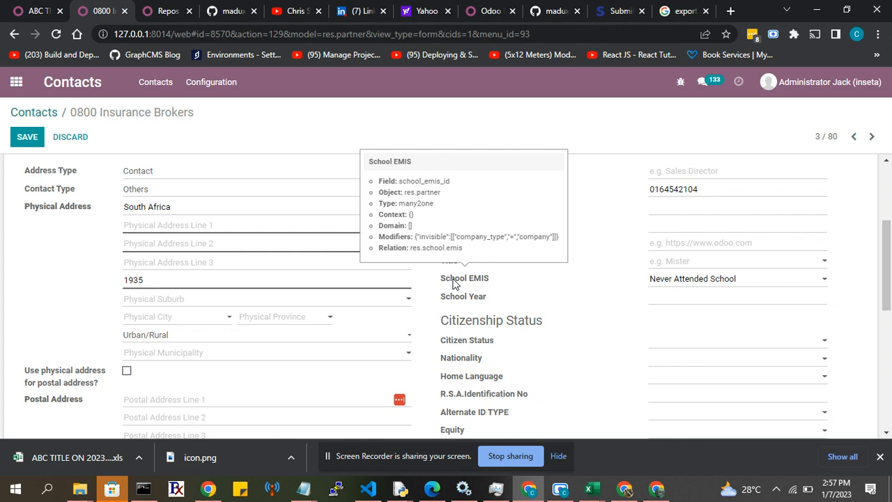
left_click(35, 11)
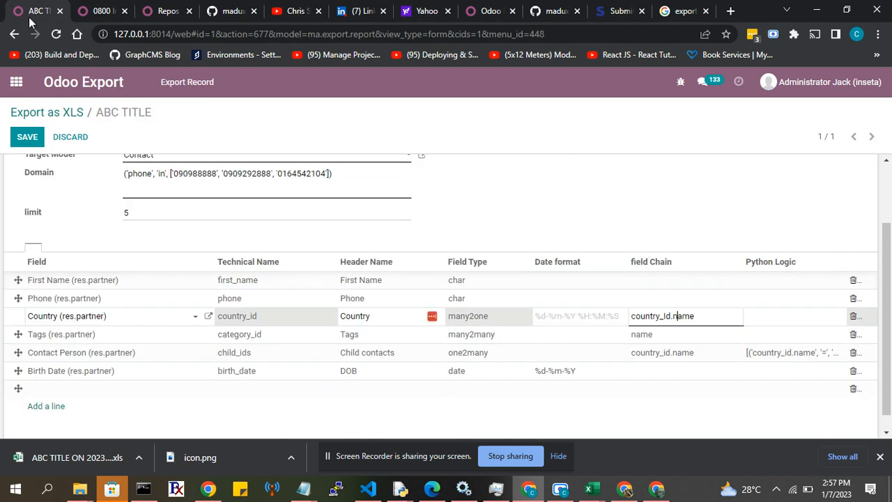
double_click(648, 315)
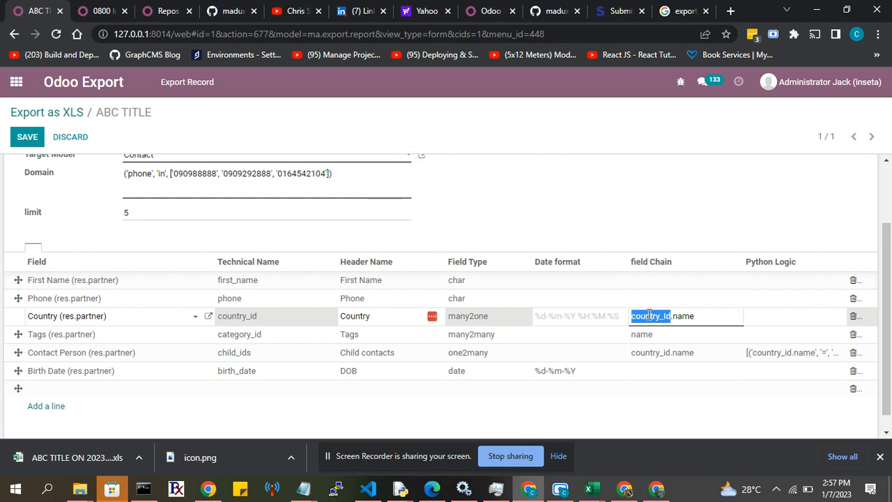
type("school")
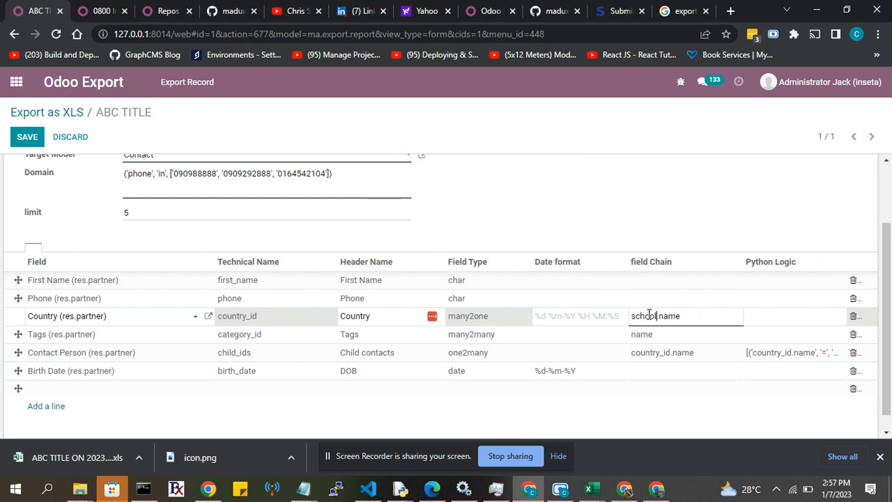
type("_emis_id")
Try replacing name with id at the end of the Country line's field chain, rechecking the contact form in between.
double_click(705, 318)
left_click(84, 11)
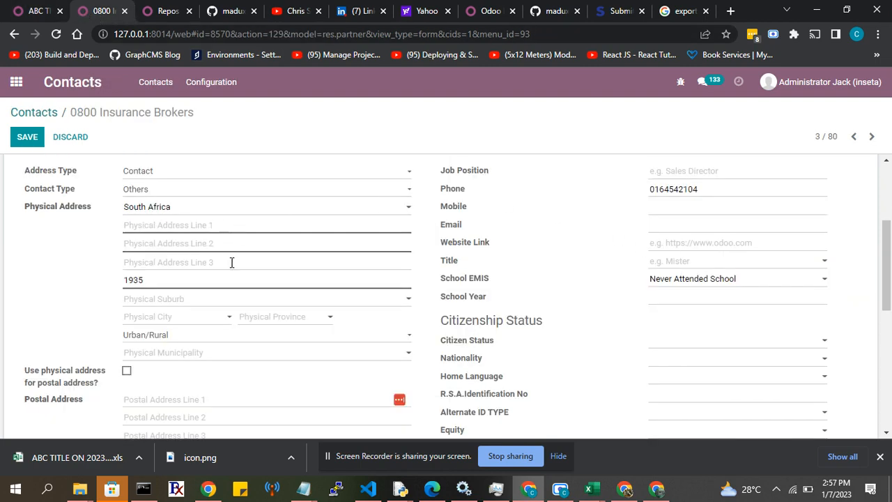
left_click(31, 11)
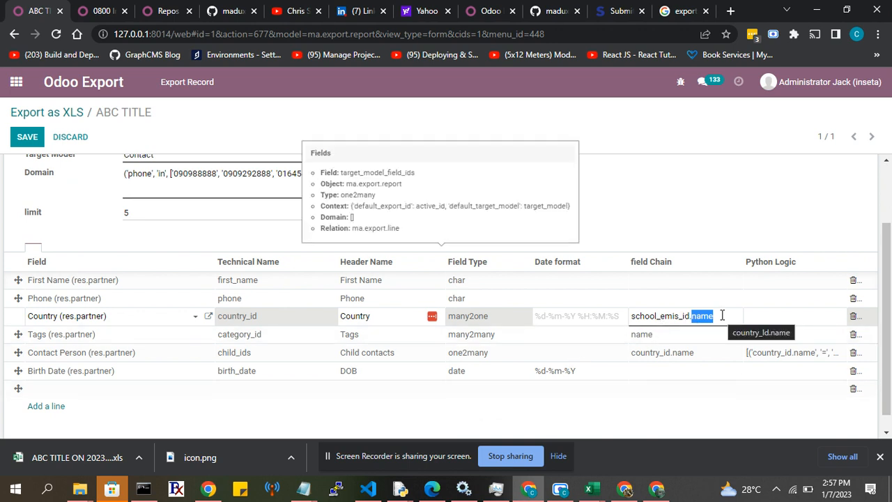
type("id")
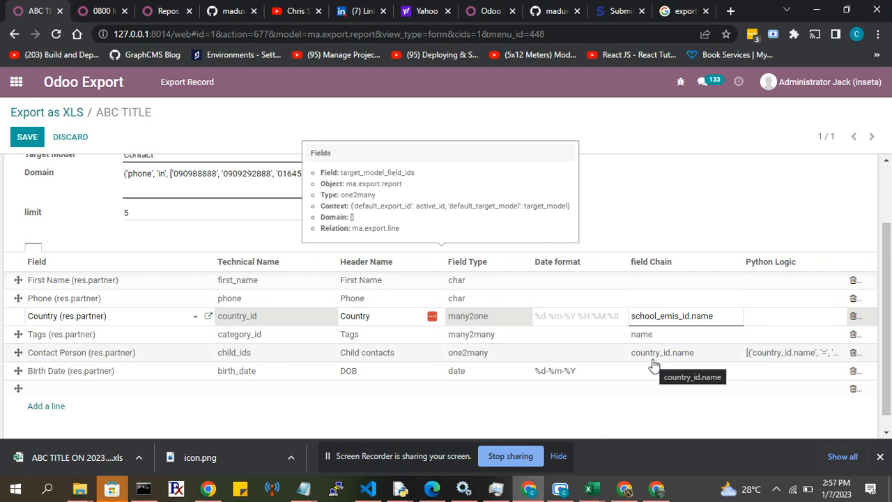
Clear the Contact Person line's Python Logic and delete the empty line below Birth Date.
left_click(786, 355)
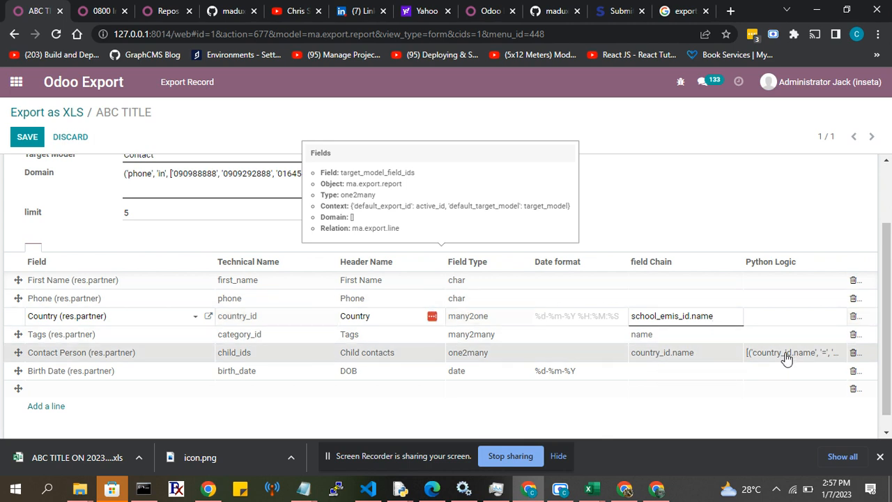
key("BackSpace")
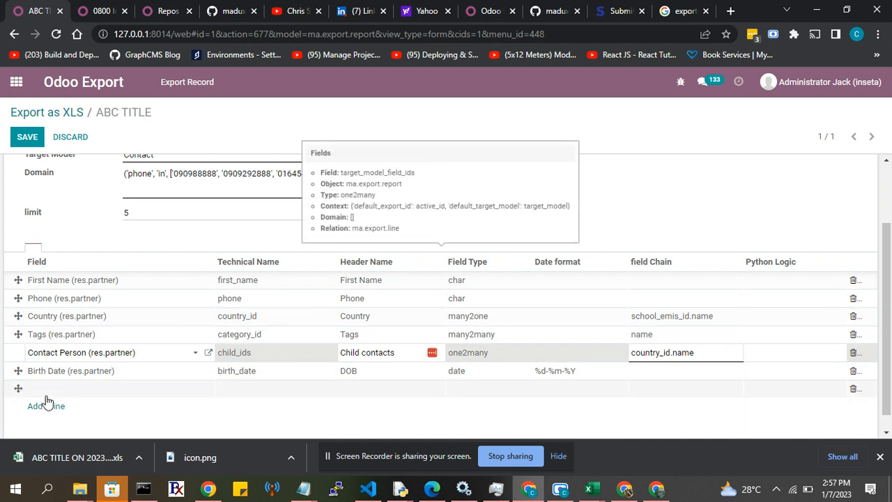
left_click(677, 398)
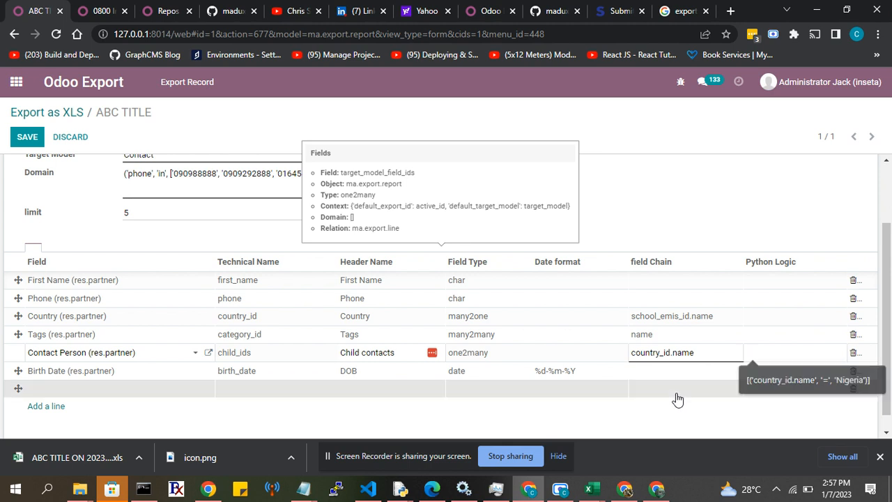
left_click(853, 390)
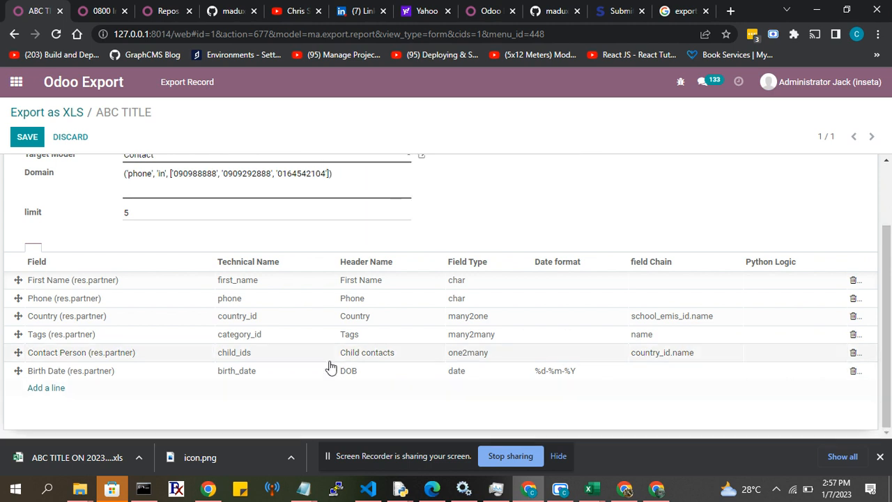
Add a new export line for the Created by field (create_uid), picked from the full field list.
left_click(44, 389)
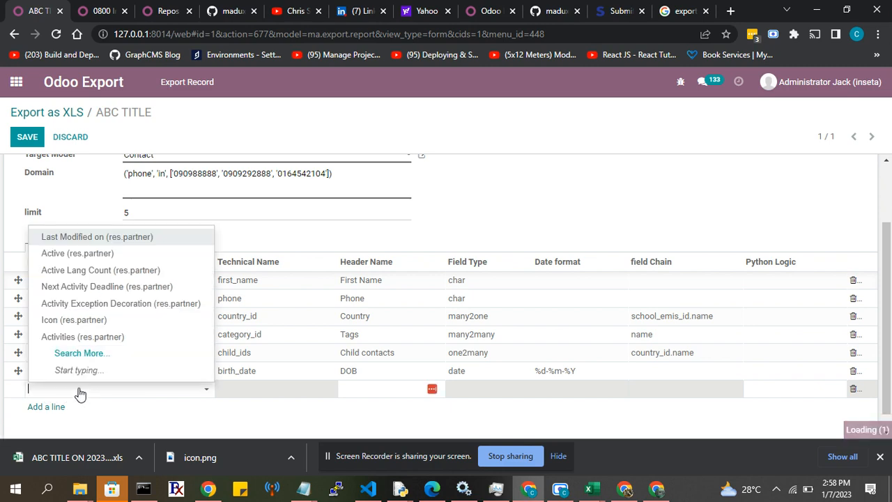
left_click(57, 353)
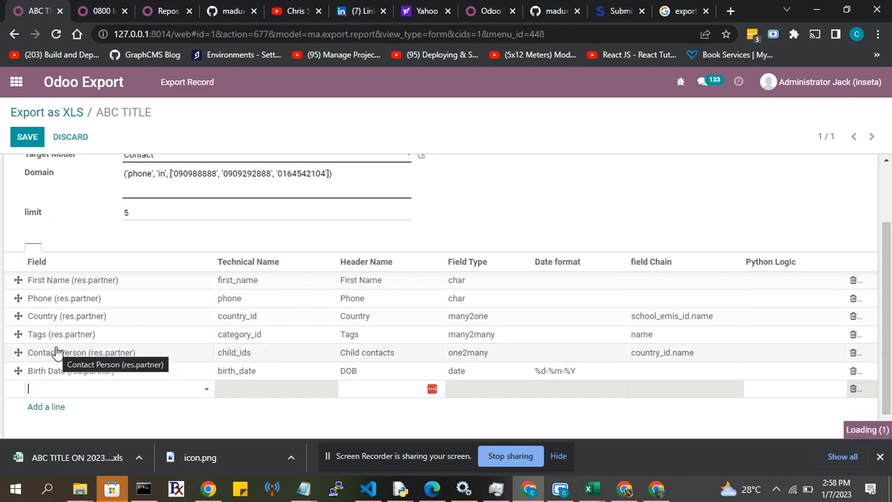
scroll(233, 294, "down", 3)
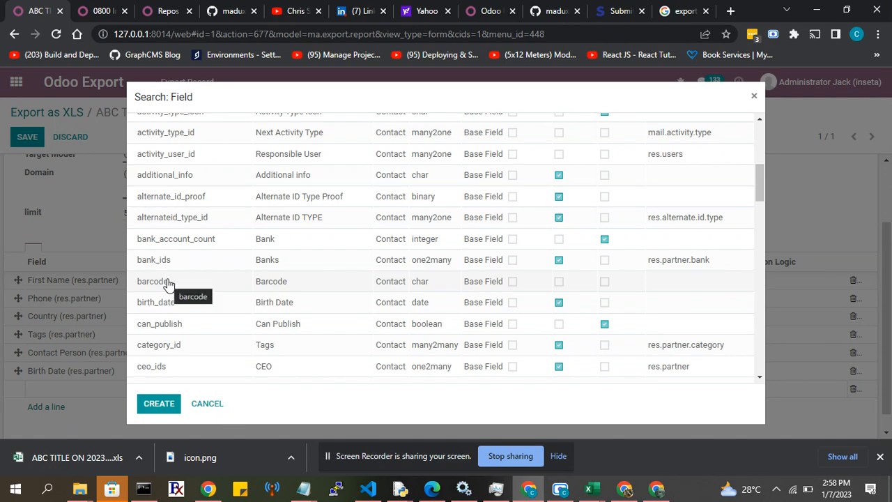
scroll(167, 317, "down", 2)
scroll(167, 320, "down", 3)
scroll(167, 350, "down", 5)
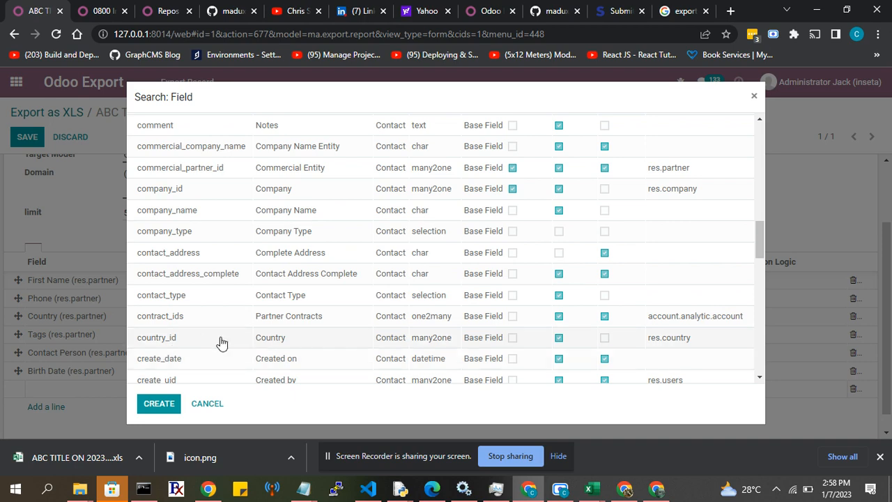
scroll(221, 342, "down", 4)
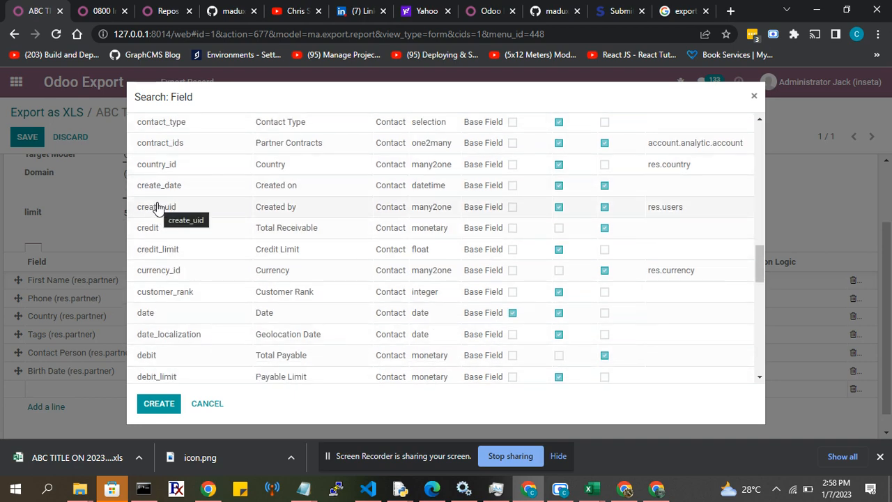
left_click(157, 207)
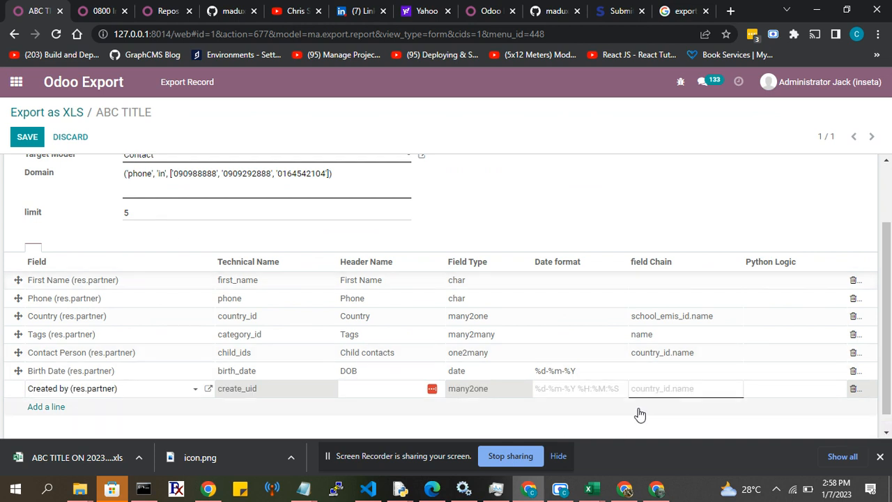
Set the Created by line's field chain to email.
left_click(644, 385)
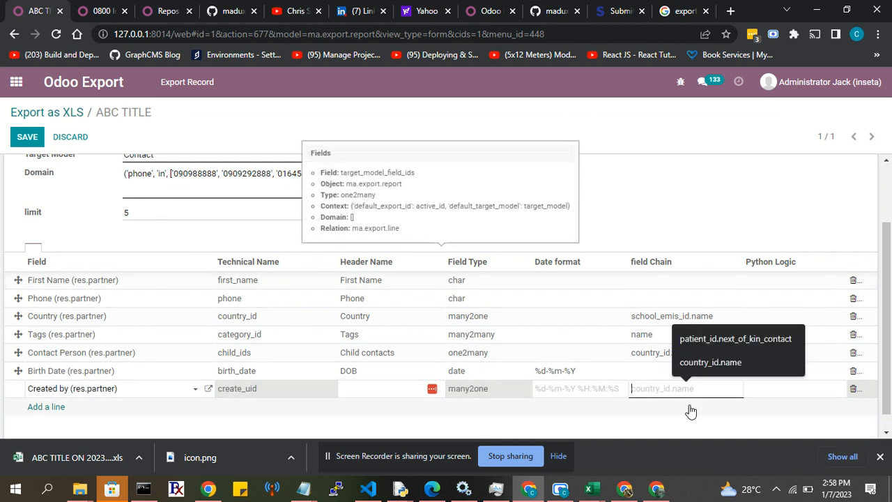
type("name")
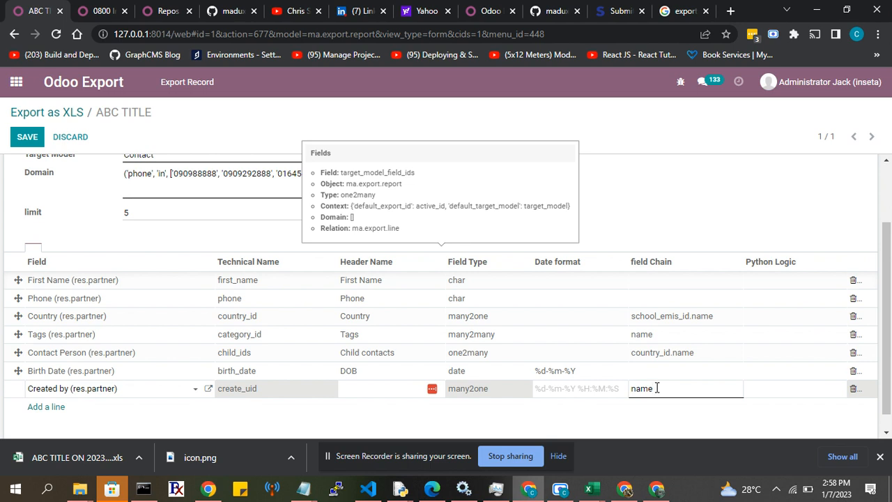
key("BackSpace")
key("BackSpace")
key("BackSpace")
type("i")
key("BackSpace")
key("BackSpace")
type("e")
left_click(672, 220)
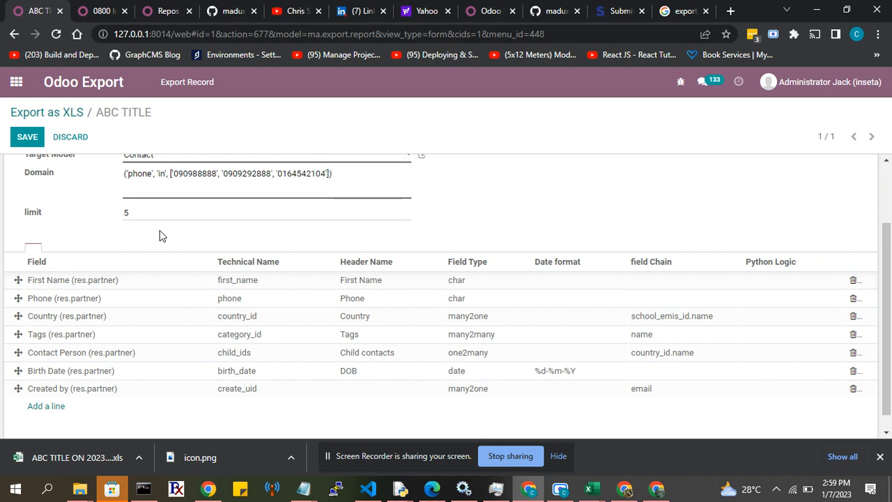
Add a new export line for the Active (res.partner) field, found by searching for act.
left_click(41, 413)
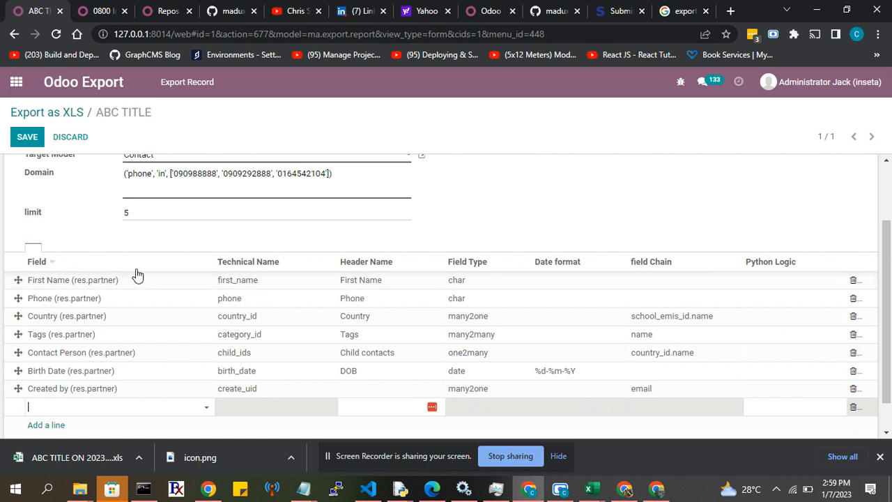
left_click(73, 407)
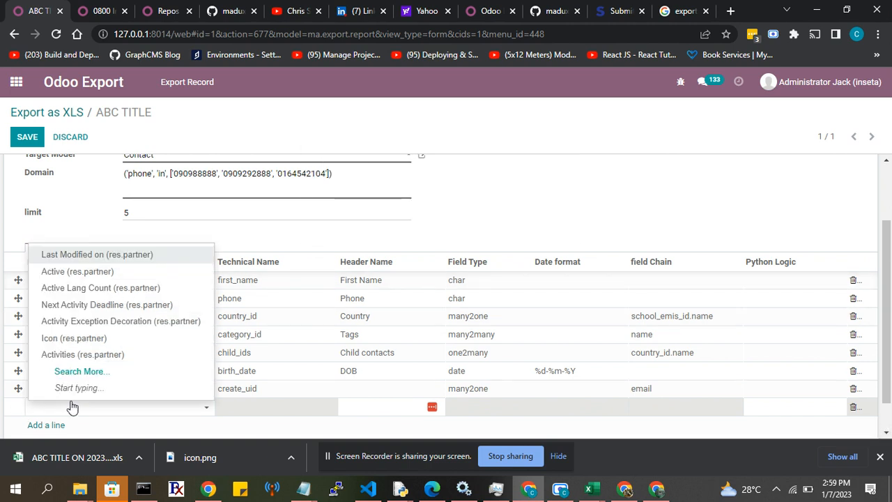
type("act")
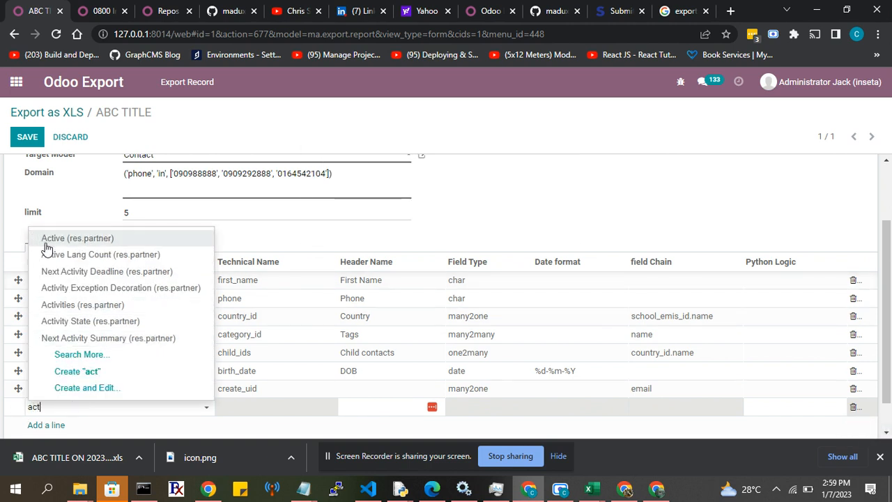
left_click(46, 241)
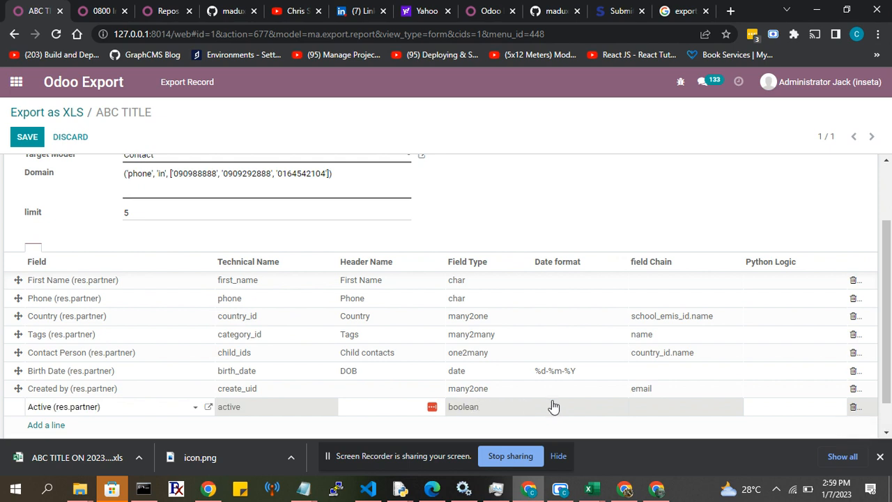
scroll(556, 406, "down", 1)
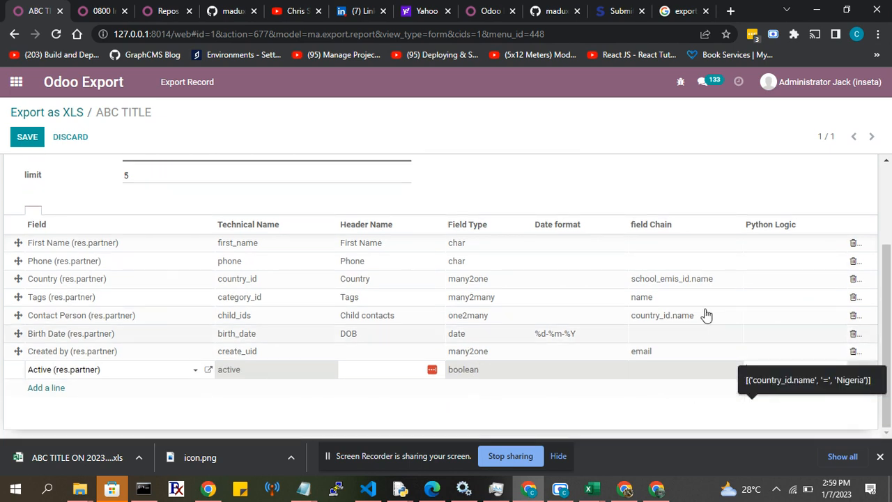
left_click(696, 200)
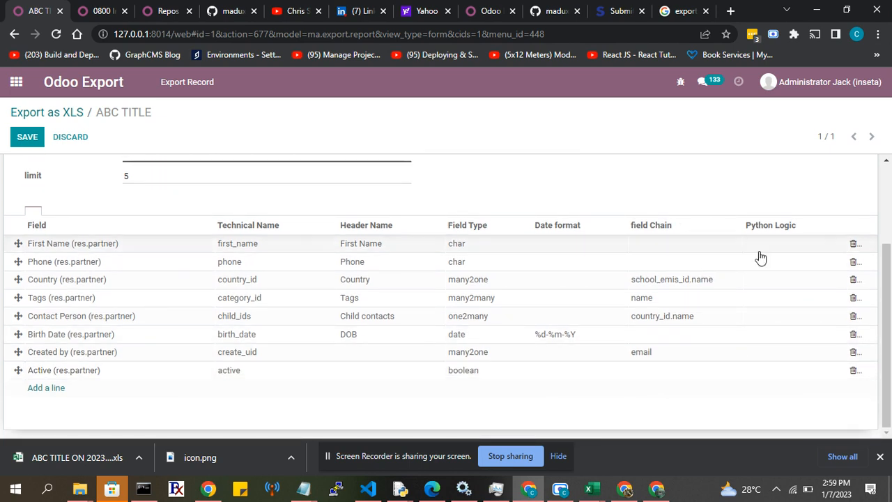
Set the Active line's Python Logic to 'New' if True else 'Old'.
left_click(782, 373)
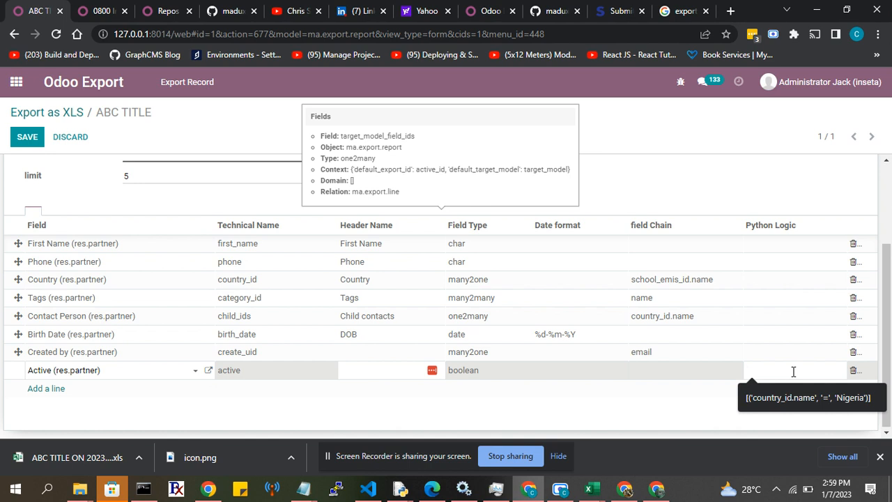
type("'")
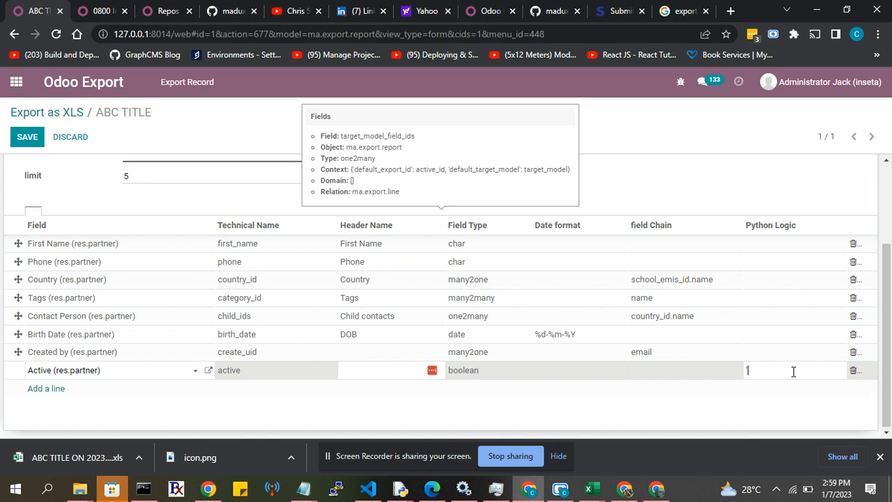
type("New' if True else 'Old'")
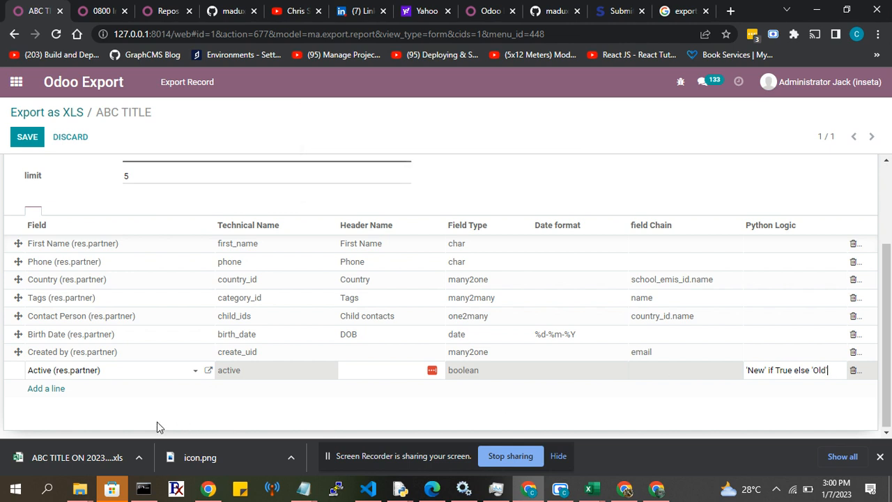
Set the Header Name of the Active line to Is Active.
left_click(344, 370)
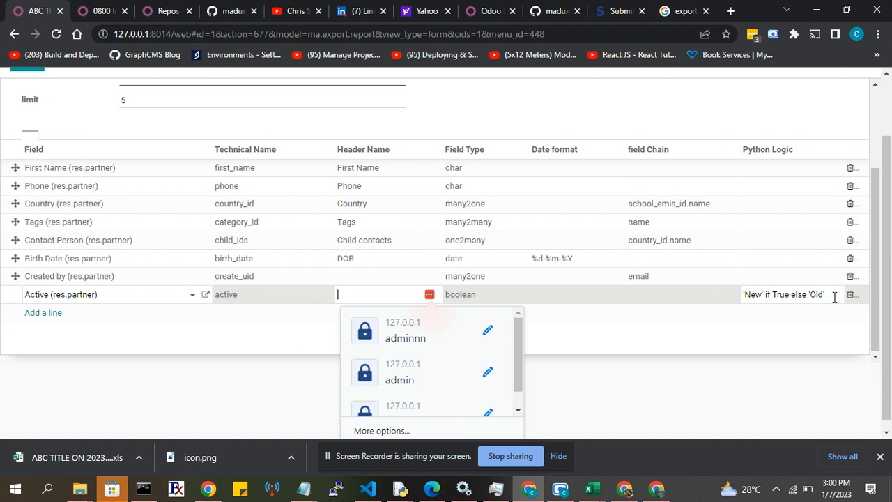
scroll(754, 299, "up", 1)
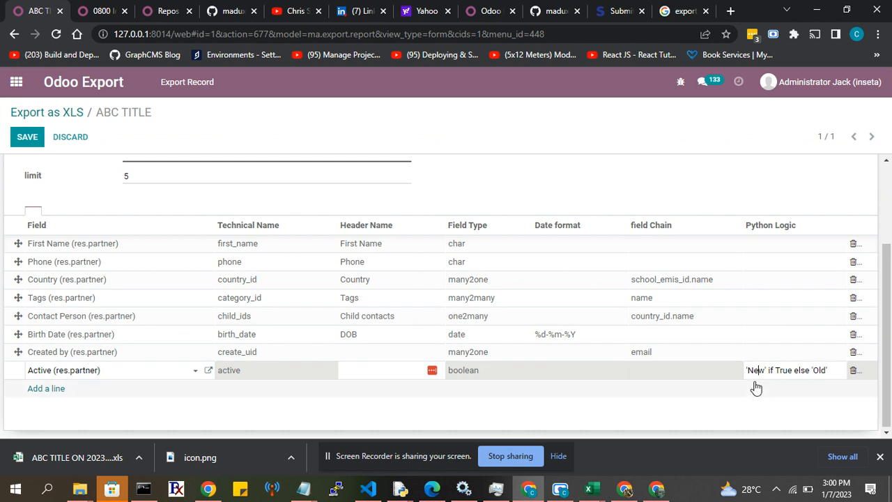
left_click(349, 370)
scroll(349, 369, "down", 2)
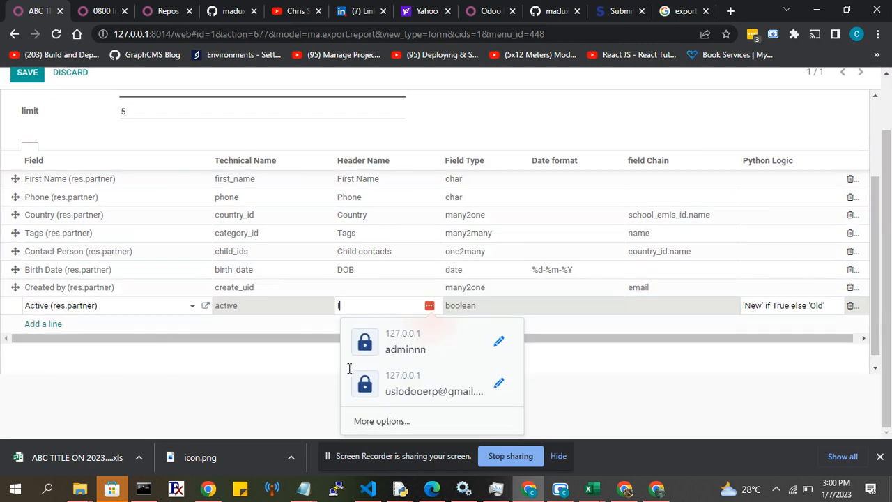
type("Is")
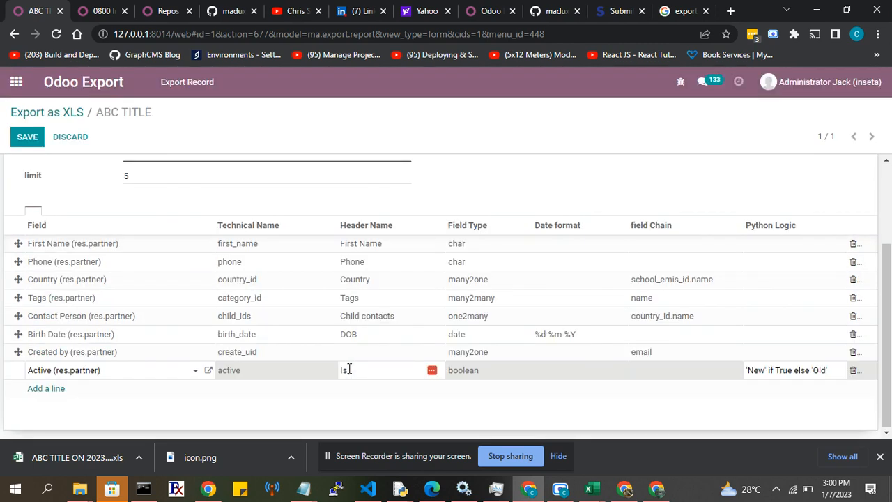
type(" Active")
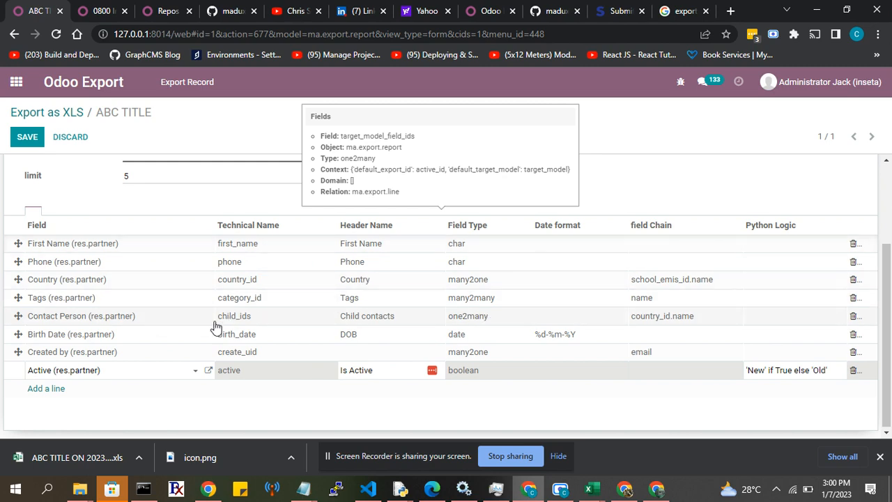
scroll(83, 196, "up", 1)
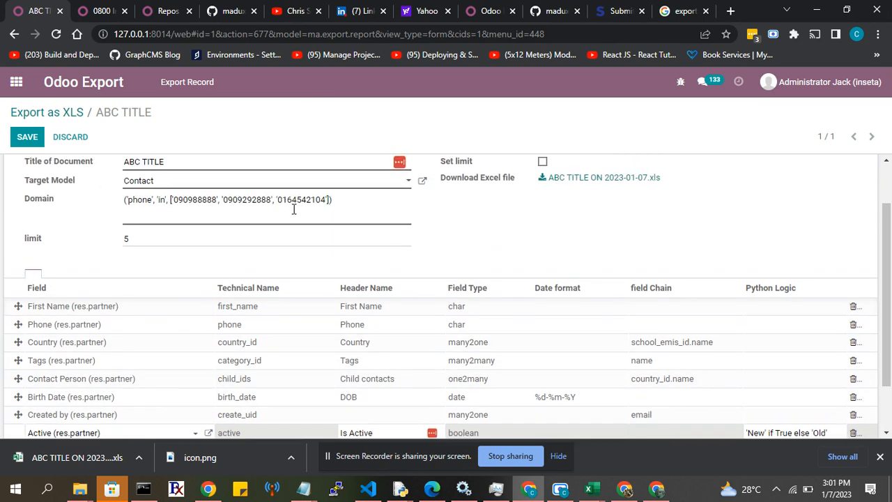
scroll(339, 275, "down", 1)
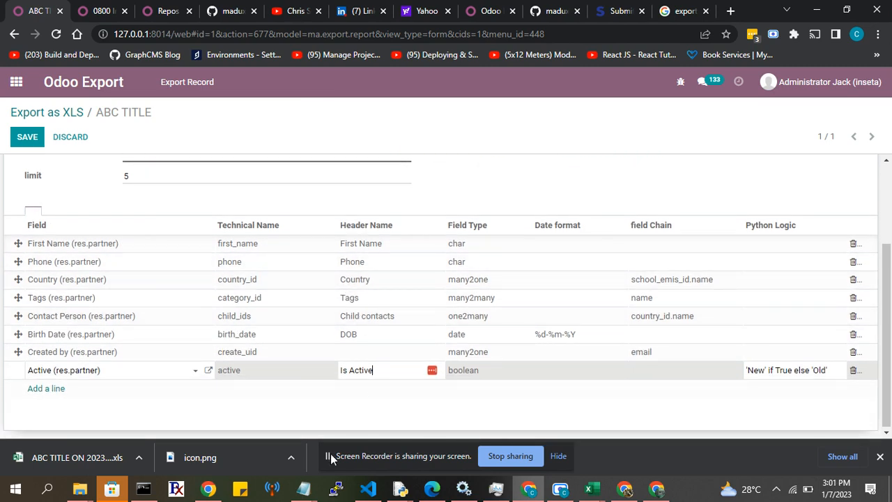
left_click(330, 457)
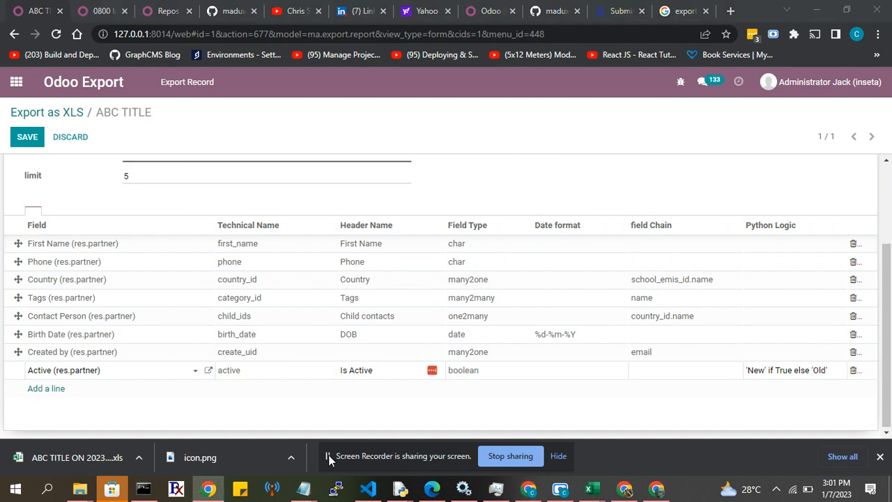
left_click(561, 489)
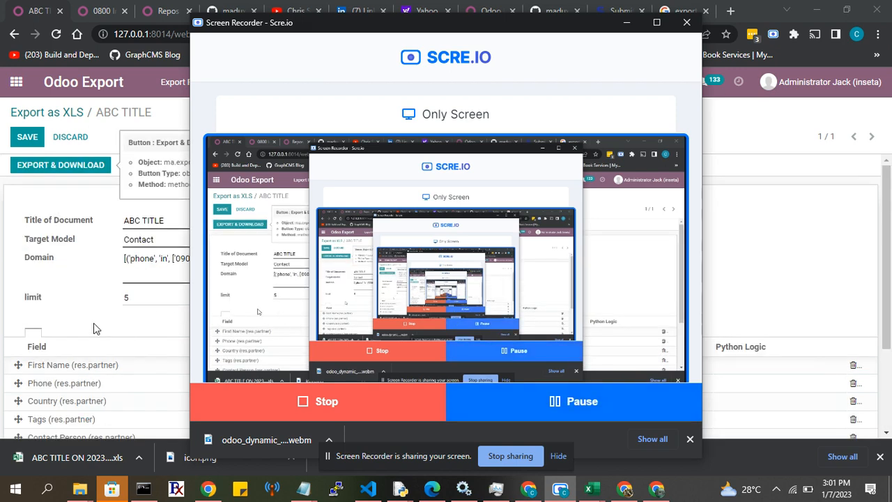
left_click(94, 322)
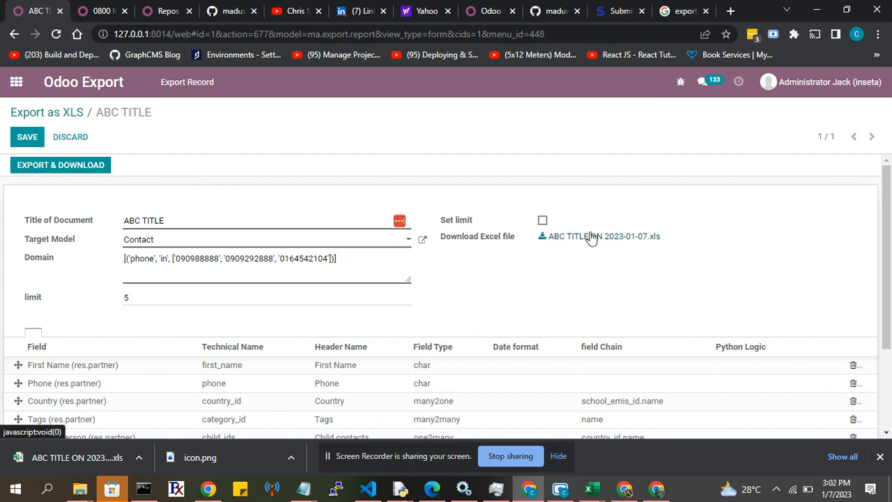
Download the record's generated Excel file as ABC TITLE ON 2023-01-07 (2).xls and open it in Excel.
left_click(879, 457)
scroll(463, 300, "down", 2)
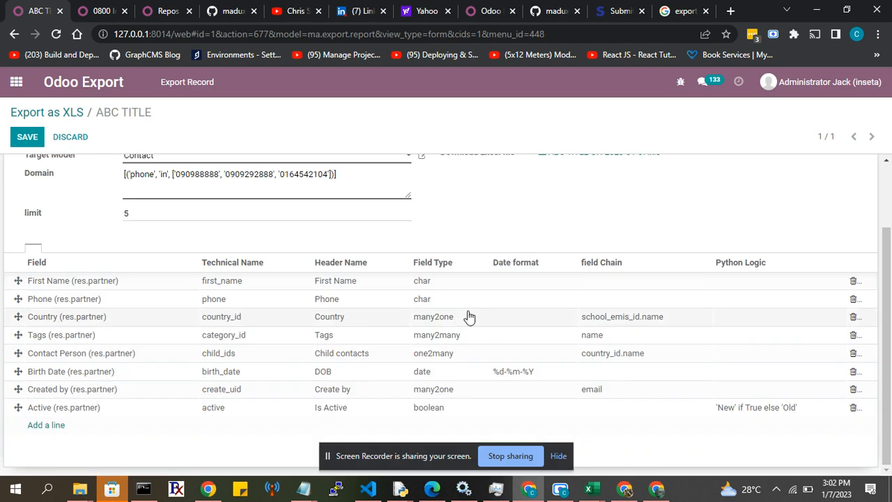
scroll(559, 302, "up", 2)
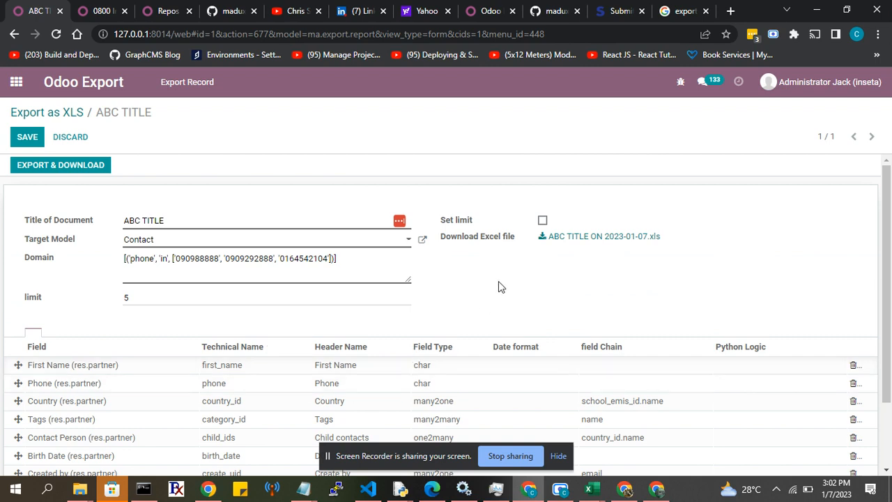
left_click(554, 236)
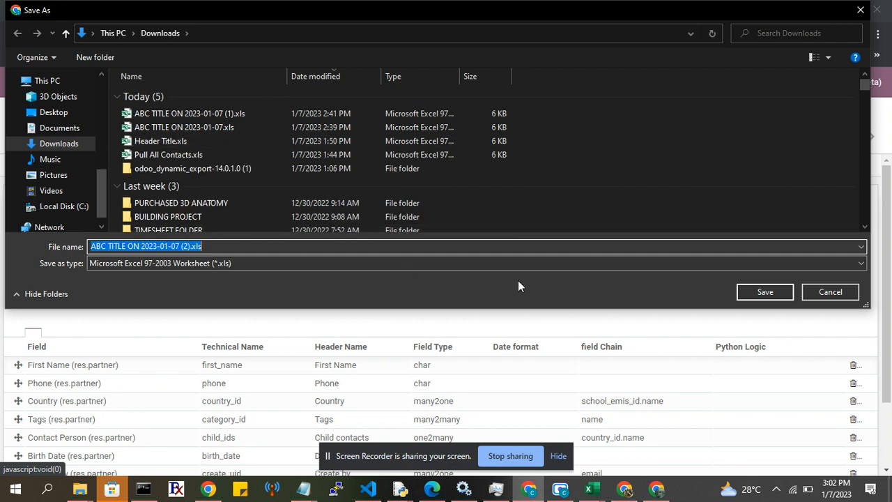
left_click(765, 292)
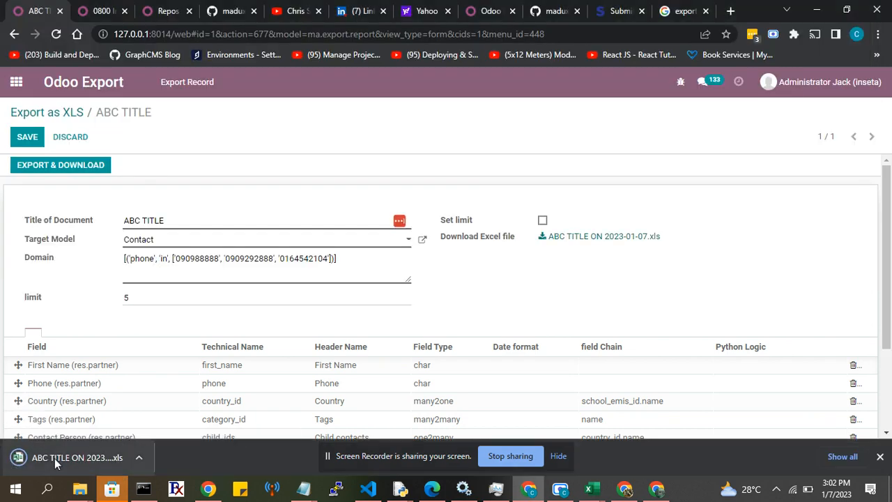
left_click(54, 458)
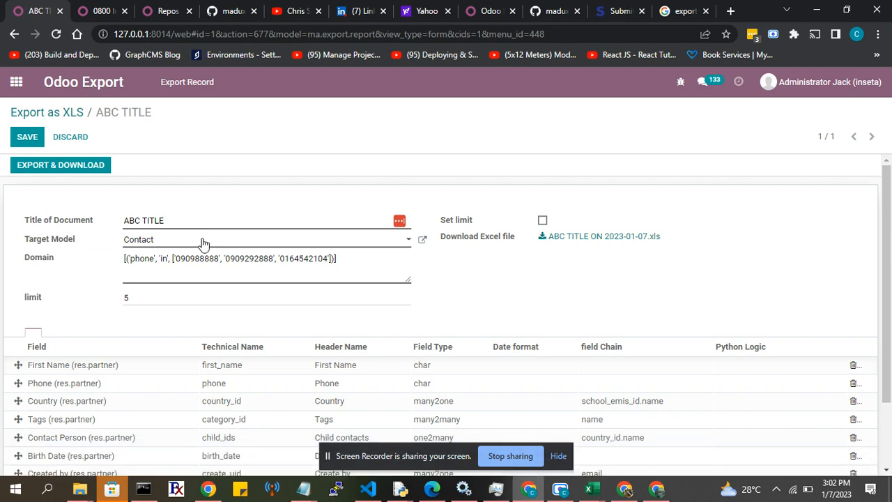
key("ctrl+space")
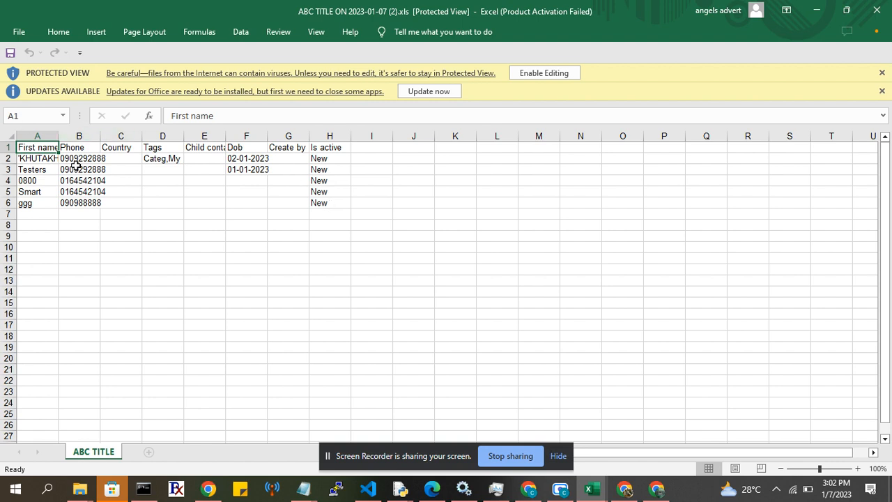
Widen the First name, Phone and Country columns of the exported sheet and compare the rows with the export record.
left_click_drag(54, 137, 447, 136)
left_click(190, 137)
left_click(332, 136)
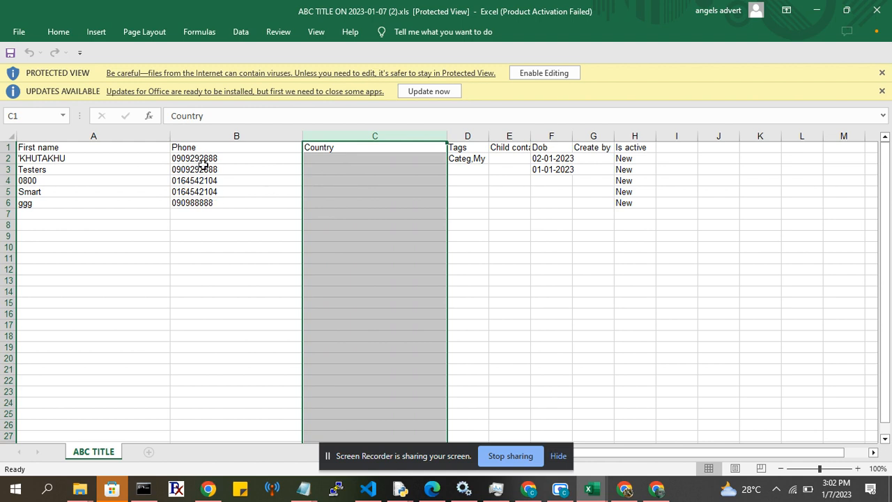
left_click(528, 488)
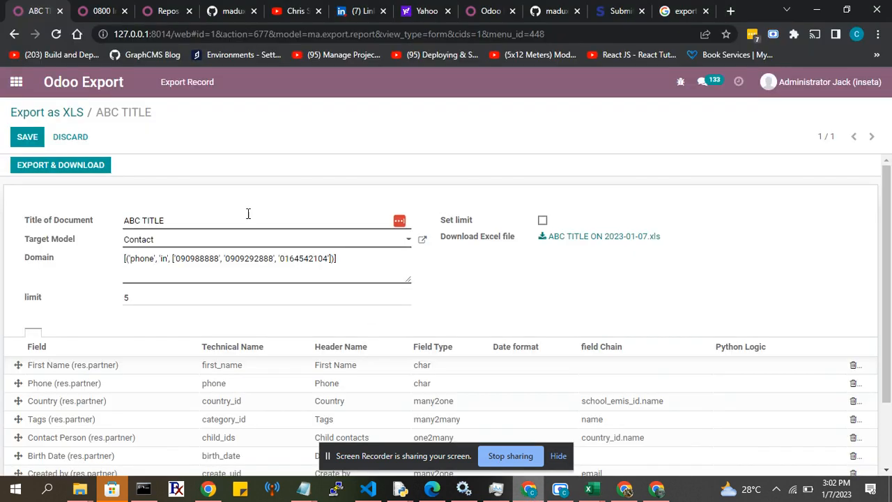
left_click(588, 489)
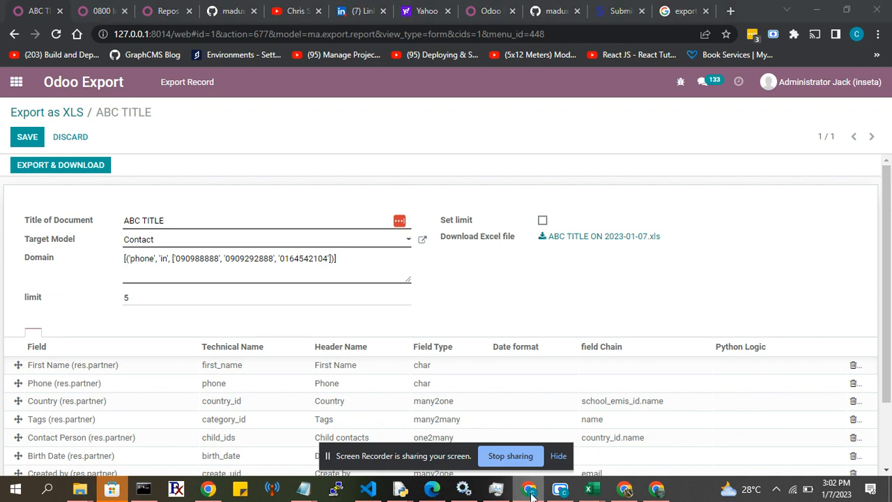
left_click(338, 168)
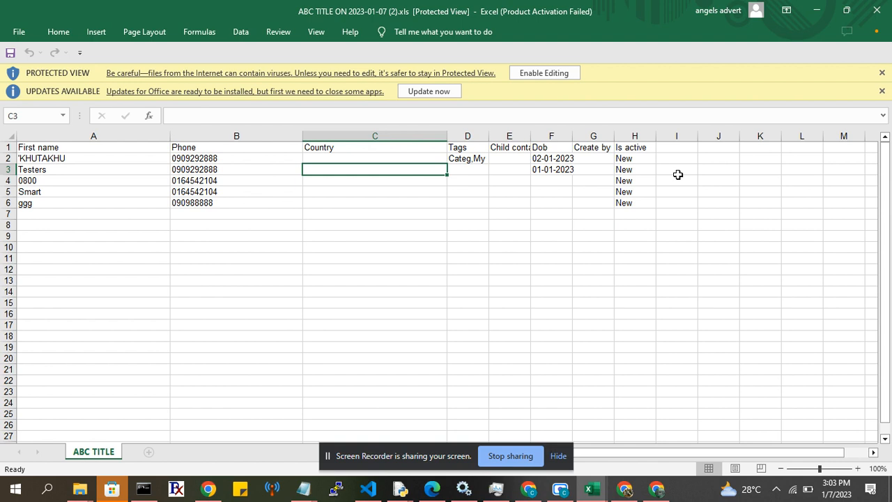
Switch back to the Odoo export record, remove the final closing square bracket from the Domain and try to export and download.
left_click(528, 490)
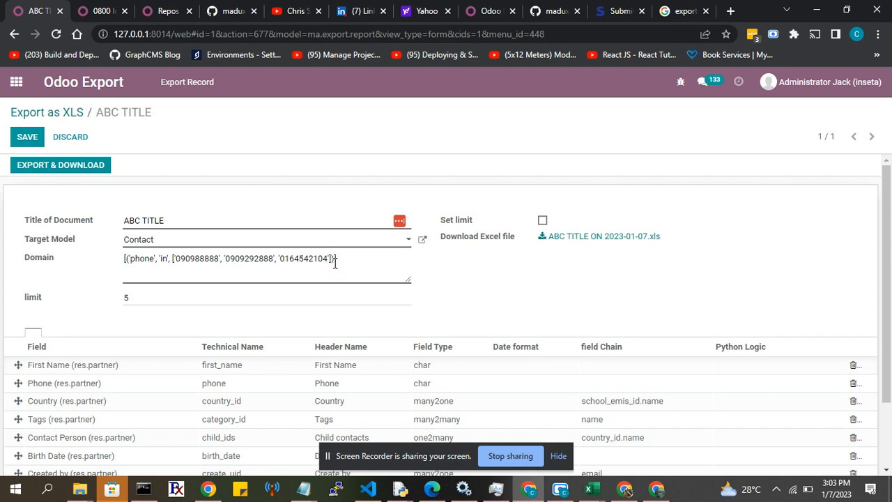
left_click_drag(336, 262, 340, 263)
left_click(340, 263)
left_click(41, 164)
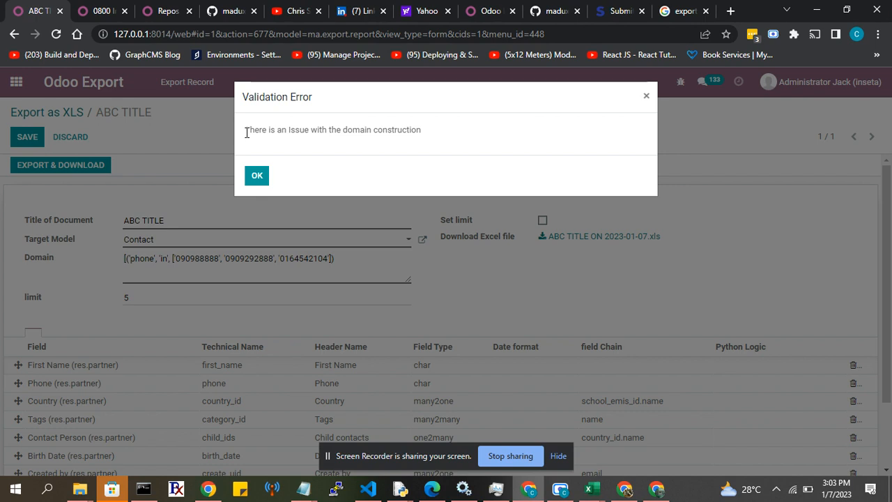
left_click(256, 176)
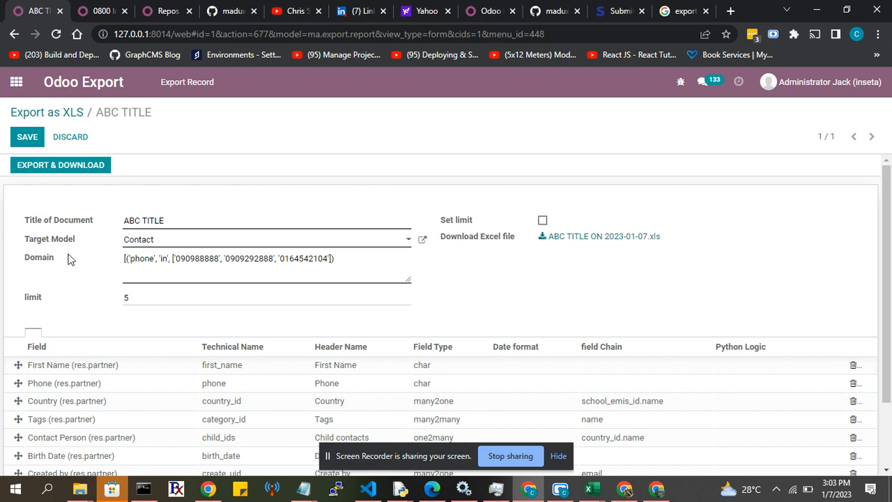
mouse_move(46, 260)
scroll(470, 334, "down", 2)
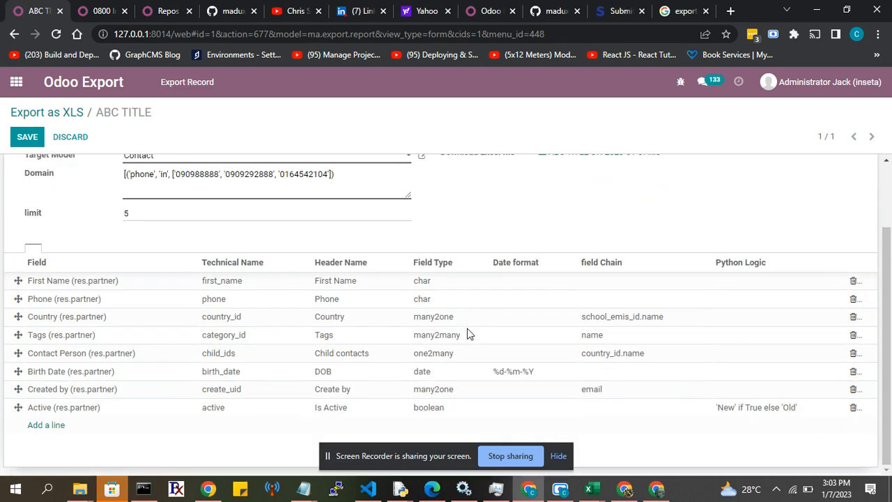
scroll(178, 260, "up", 2)
scroll(177, 260, "up", 1)
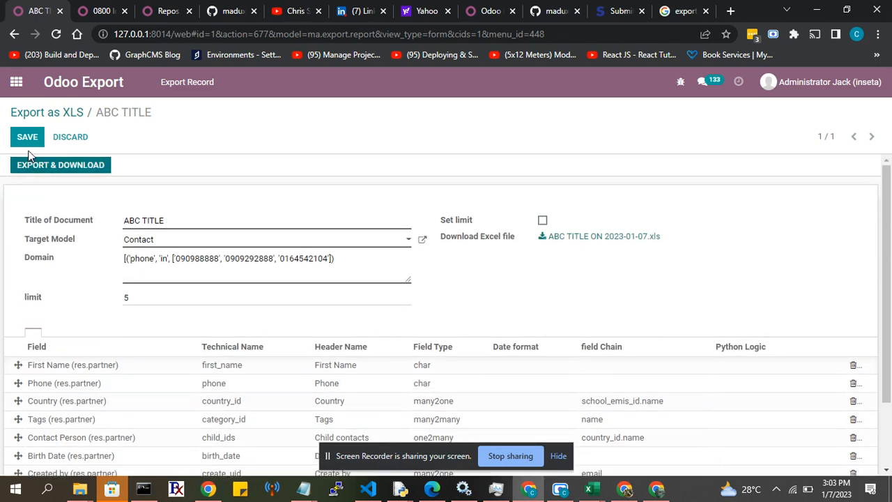